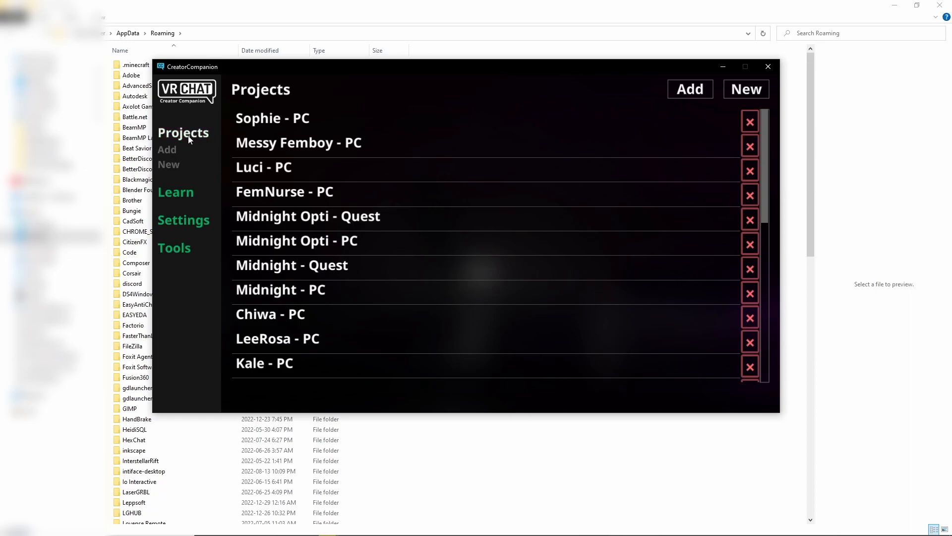
# Create a new project from the official Avatar template, named Template Video, in D:\VR Chat Projects
pyautogui.click(187, 162)
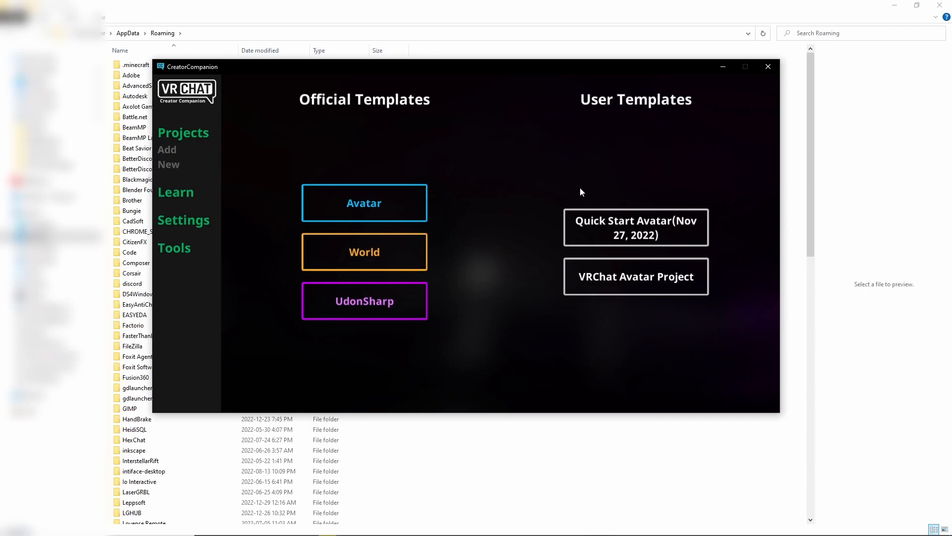
pyautogui.click(378, 202)
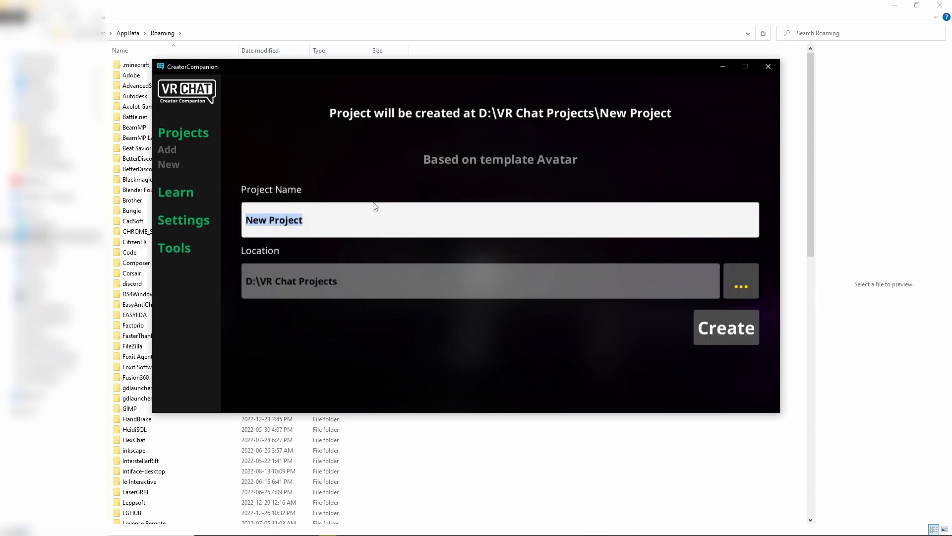
pyautogui.write('T')
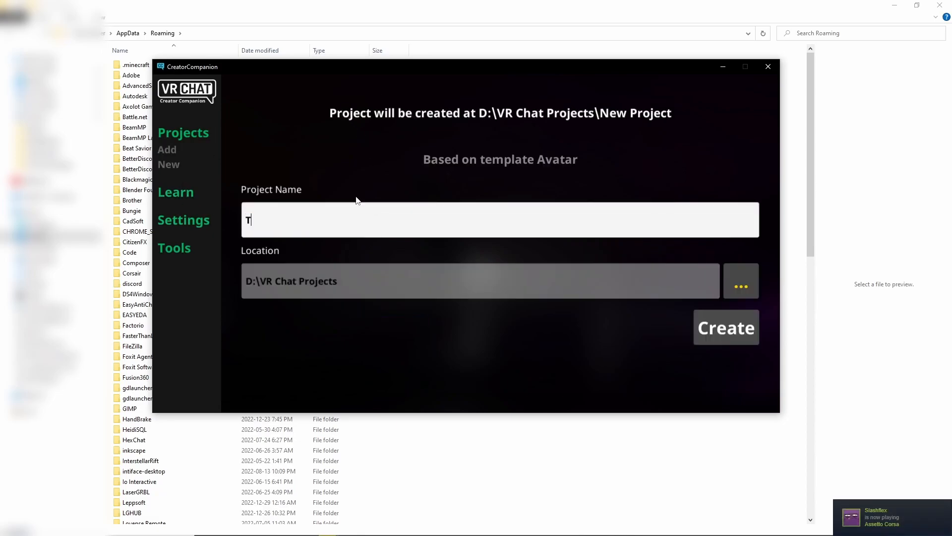
pyautogui.write('emplate Video')
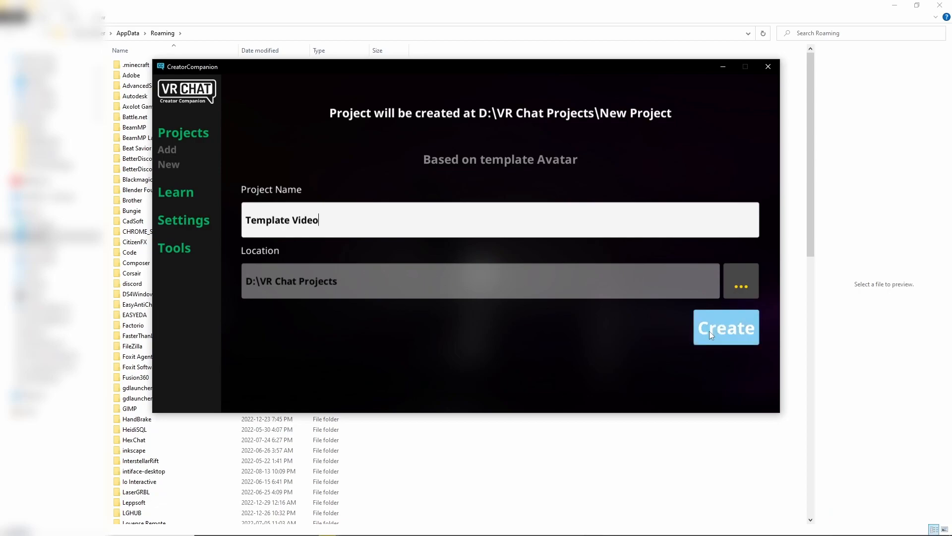
pyautogui.click(732, 325)
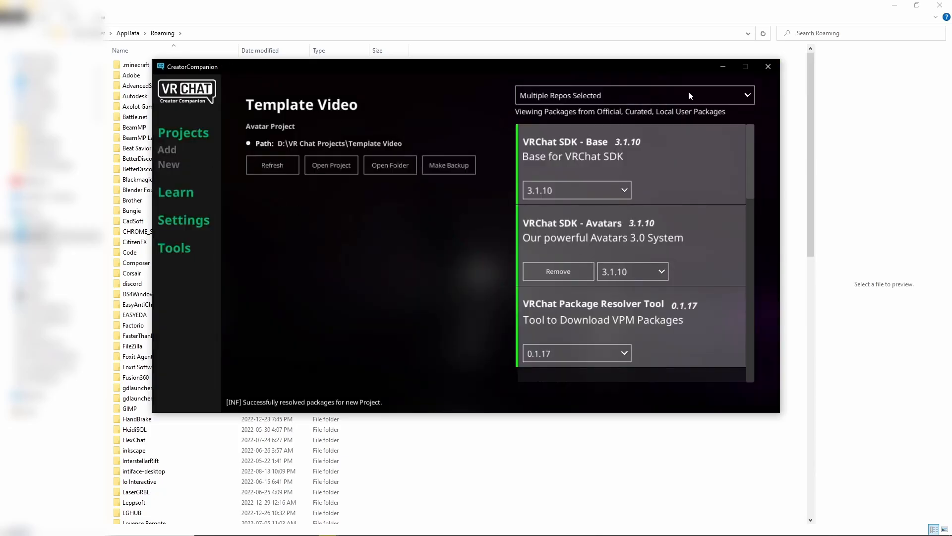
# Exclude local user packages from the package list and add Avatars 3.0 Manager 2.0.17 and Gesture Manager 3.8.1 to the project
pyautogui.click(714, 96)
pyautogui.click(566, 142)
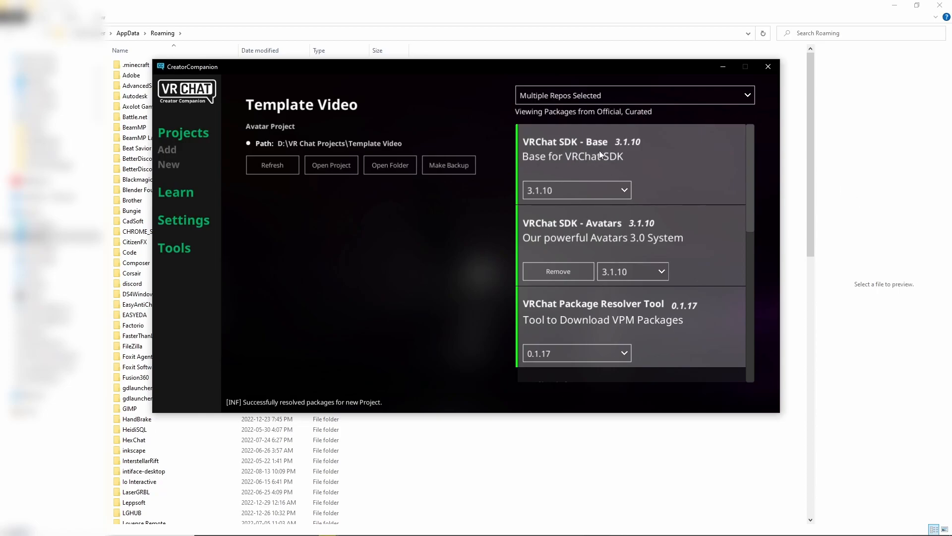
pyautogui.scroll(-1, 642, 141)
pyautogui.scroll(1, 659, 149)
pyautogui.scroll(-2, 720, 200)
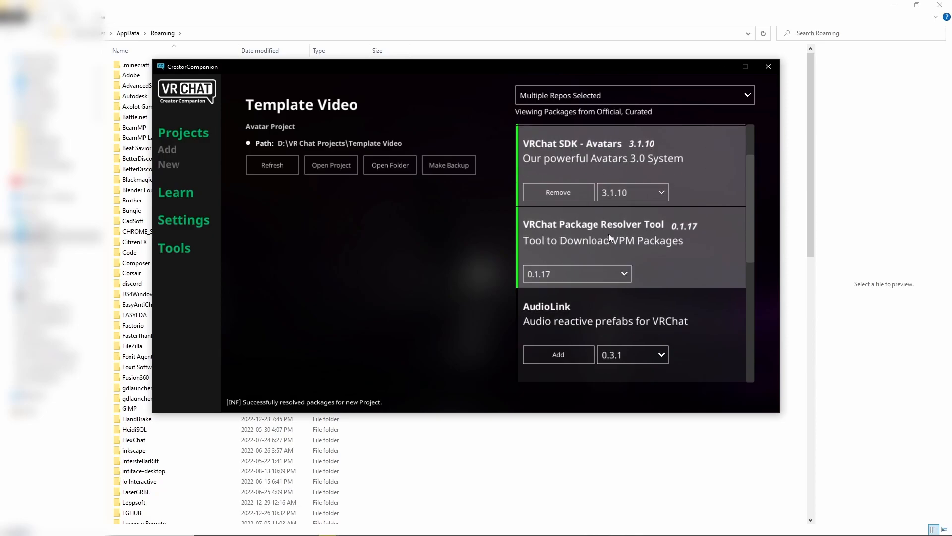
pyautogui.scroll(-1, 625, 226)
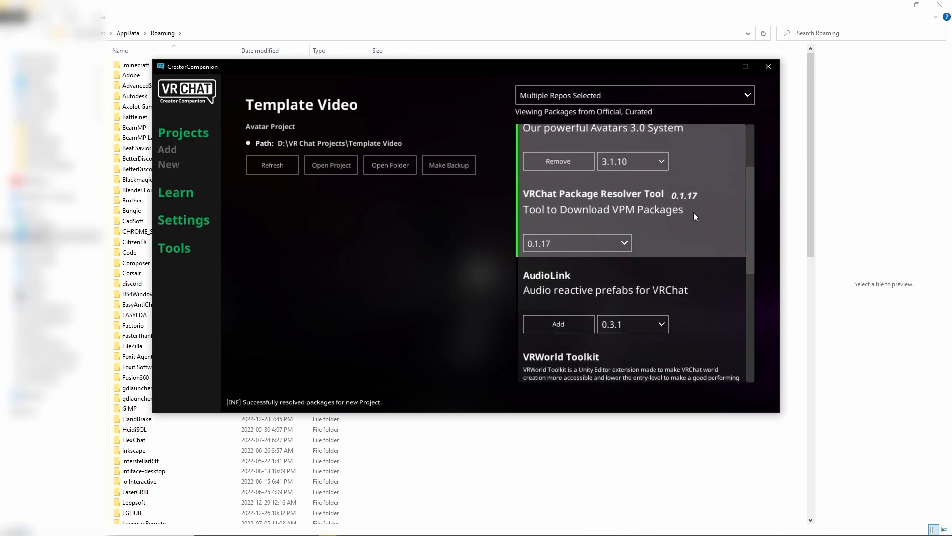
pyautogui.scroll(-5, 694, 216)
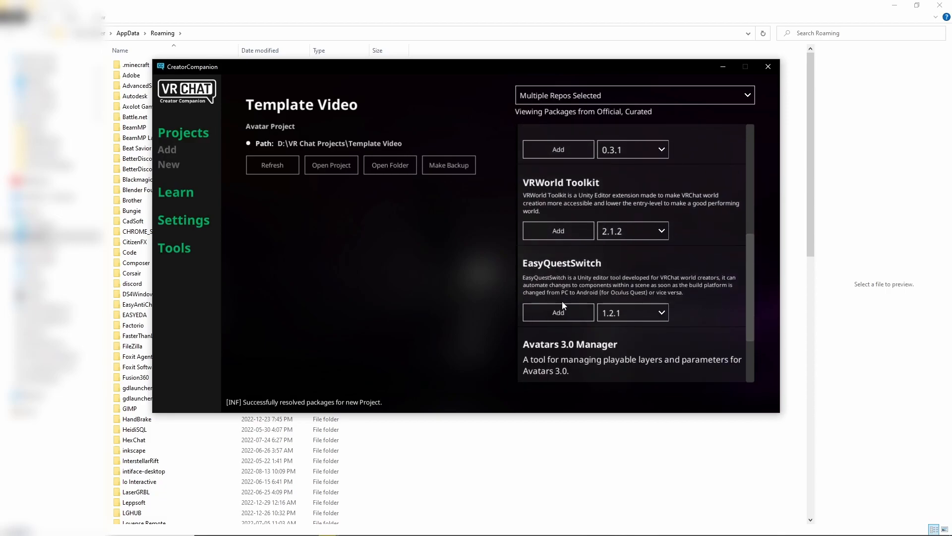
pyautogui.scroll(-3, 562, 308)
pyautogui.click(558, 334)
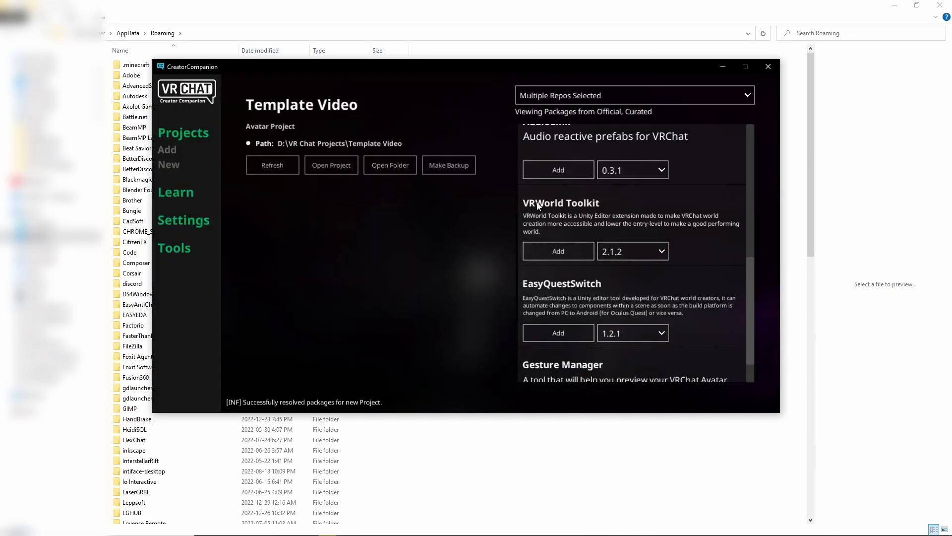
pyautogui.scroll(-2, 536, 204)
pyautogui.click(568, 373)
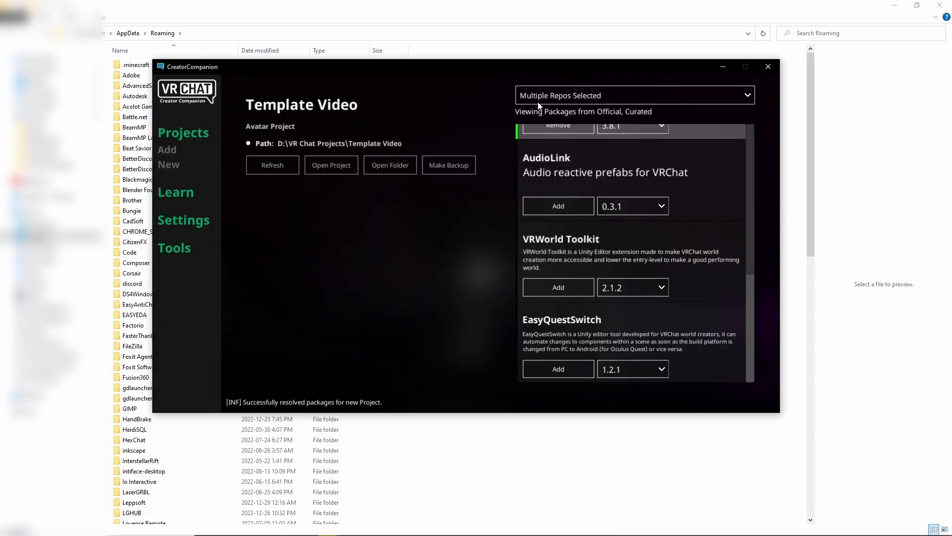
# Review the available repository filters and the project's list of installed and optional packages
pyautogui.click(555, 96)
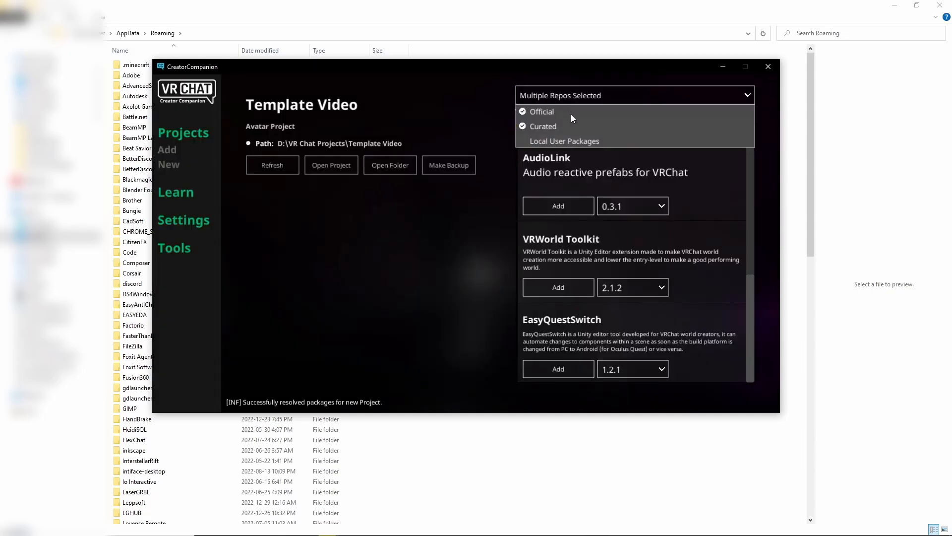
pyautogui.click(395, 333)
pyautogui.scroll(1, 594, 340)
pyautogui.scroll(1, 593, 340)
pyautogui.scroll(-1, 577, 335)
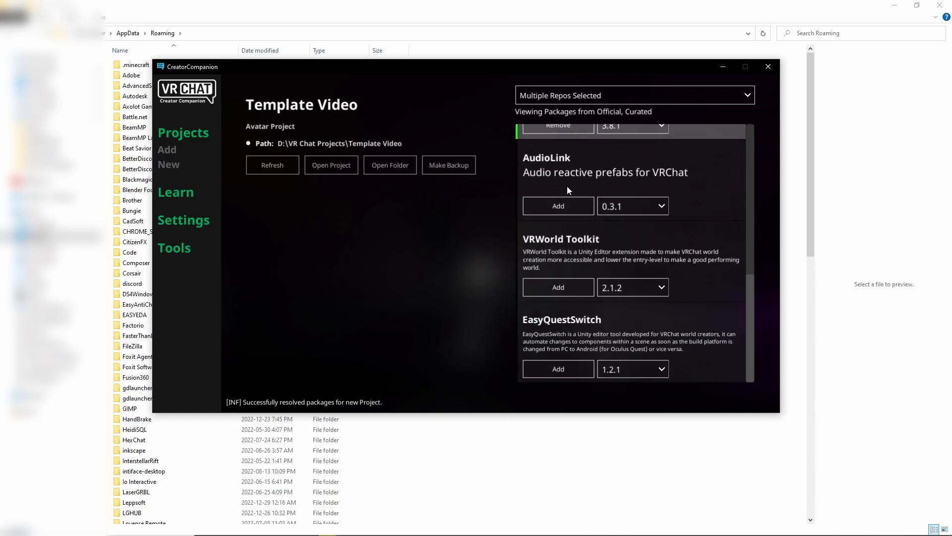
pyautogui.scroll(1, 628, 263)
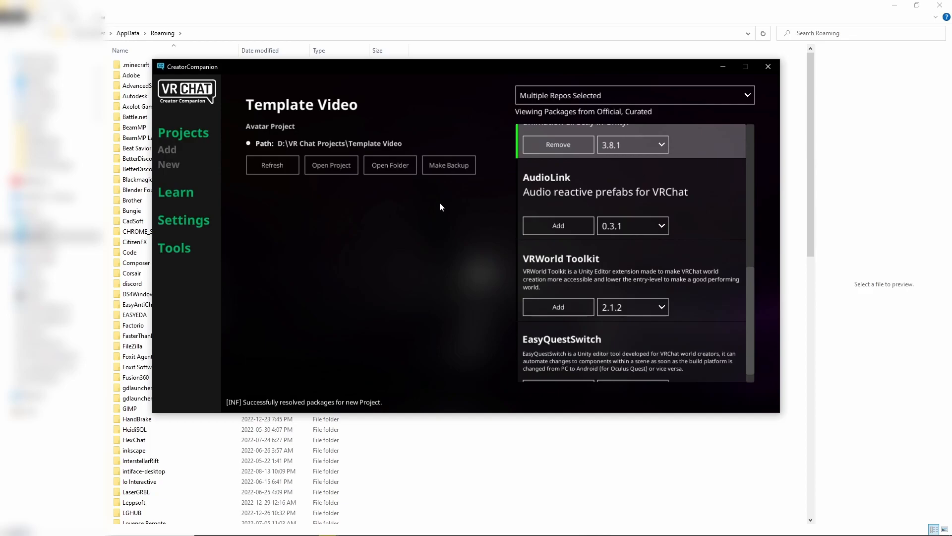
pyautogui.scroll(4, 651, 323)
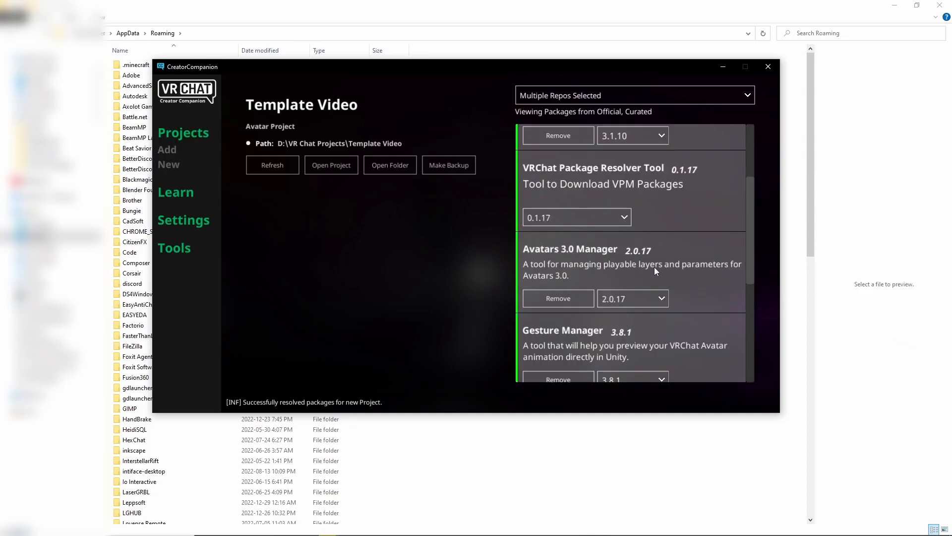
pyautogui.scroll(3, 635, 269)
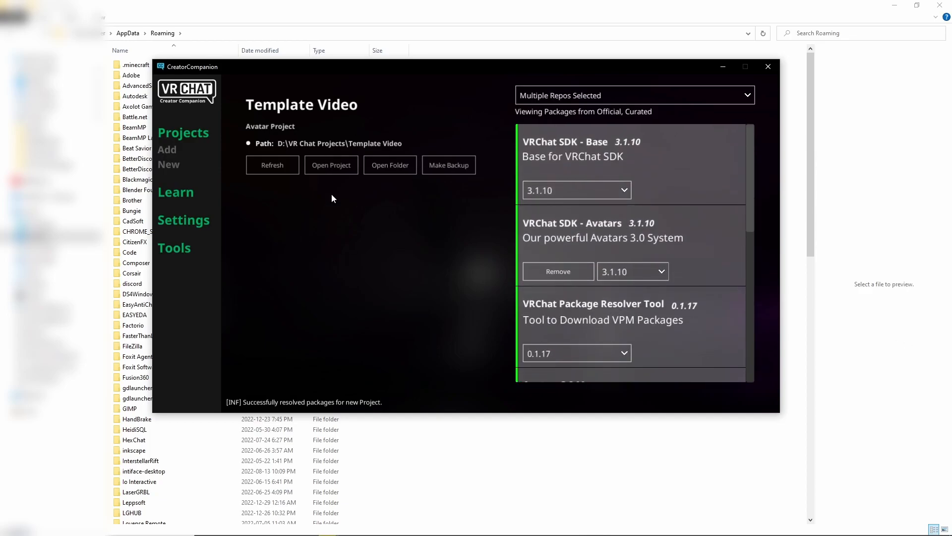
# Open the Template Video project in Unity and show the Inspector instead of the VRChat SDK sign-in
pyautogui.click(345, 159)
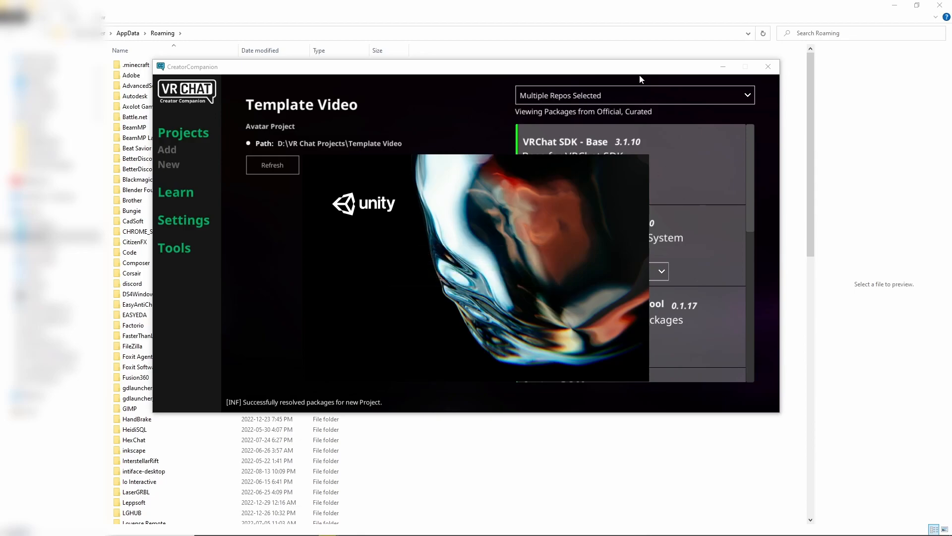
pyautogui.scroll(-2, 607, 153)
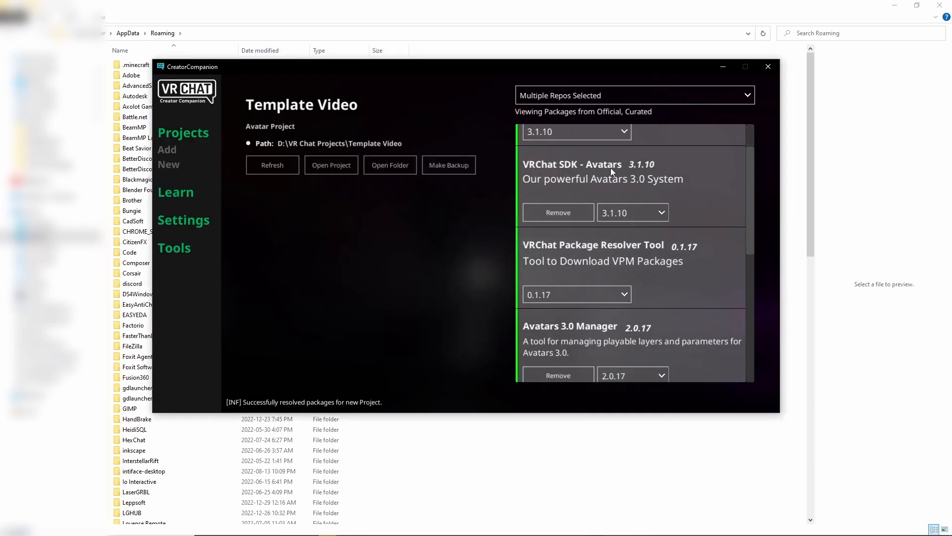
pyautogui.scroll(-1, 595, 183)
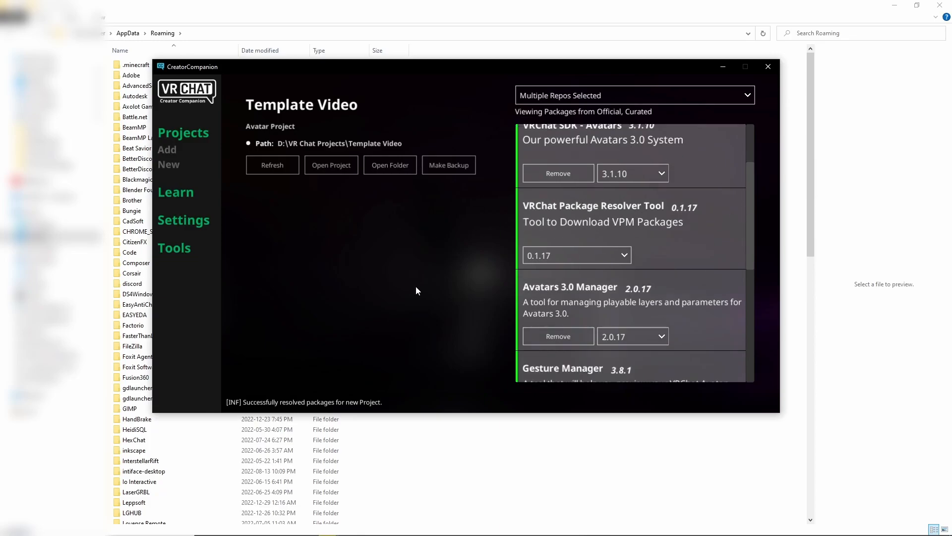
pyautogui.scroll(-3, 600, 273)
pyautogui.scroll(-2, 604, 247)
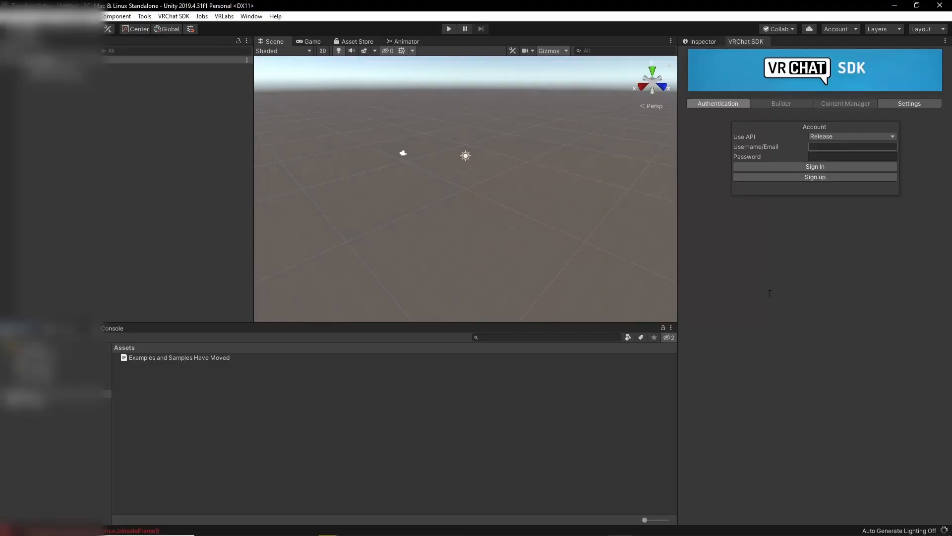
pyautogui.click(701, 44)
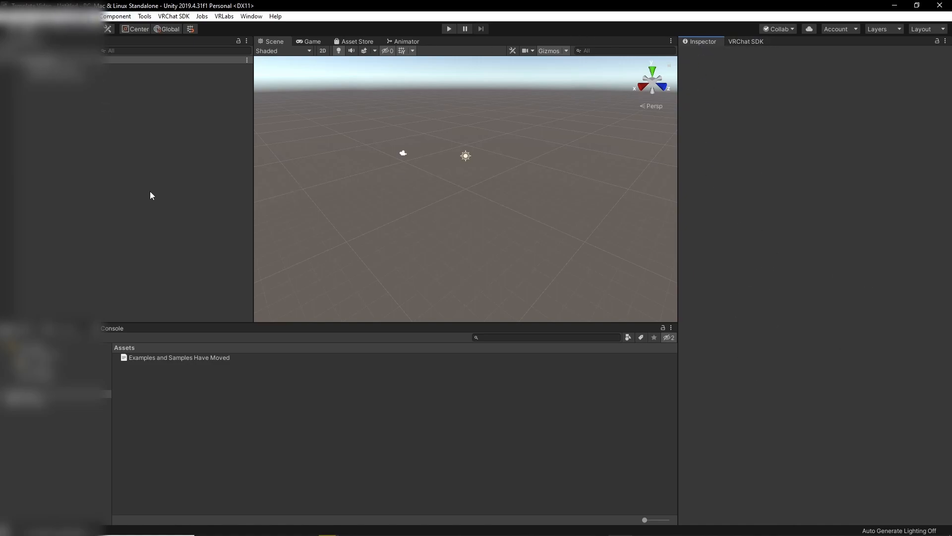
# Import all items of Dynamic_Bones_v1.3.2_Stub.unitypackage from the Tutorial Files folder into the project's Assets
pyautogui.moveTo(331, 505)
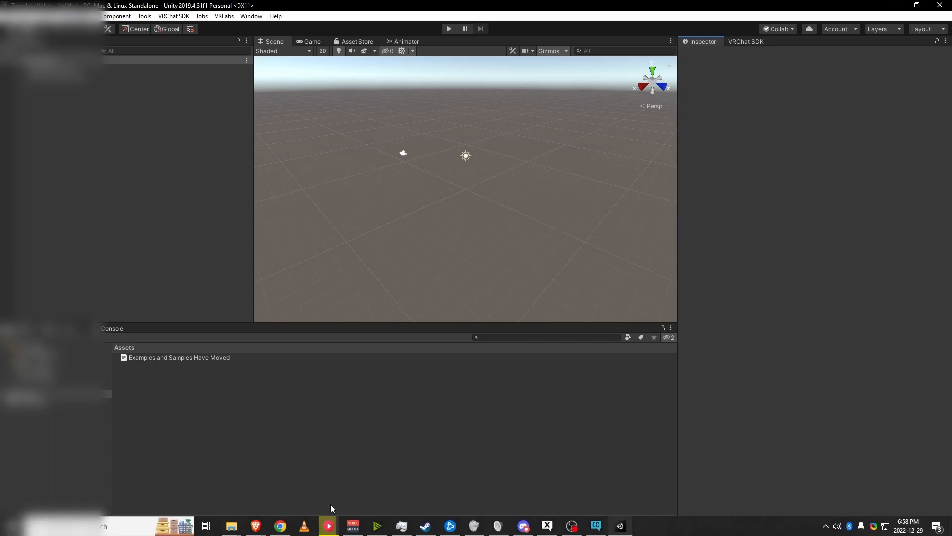
pyautogui.click(232, 525)
pyautogui.click(169, 484)
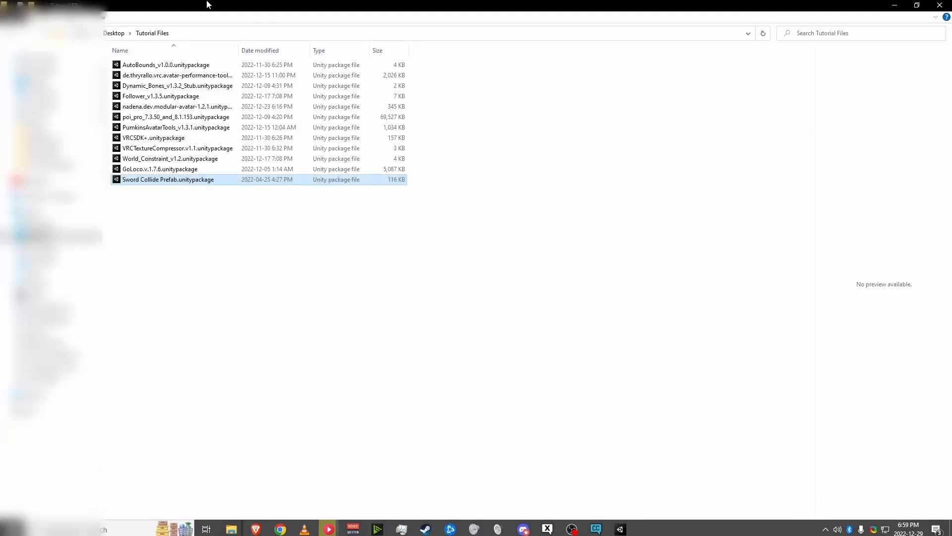
pyautogui.moveTo(261, 5); pyautogui.dragTo(472, 43)
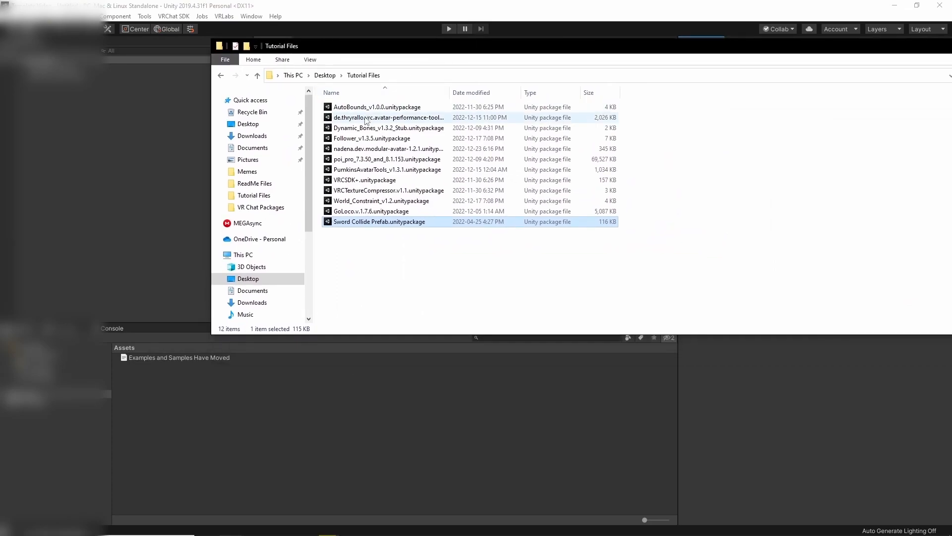
pyautogui.moveTo(431, 128); pyautogui.dragTo(270, 462)
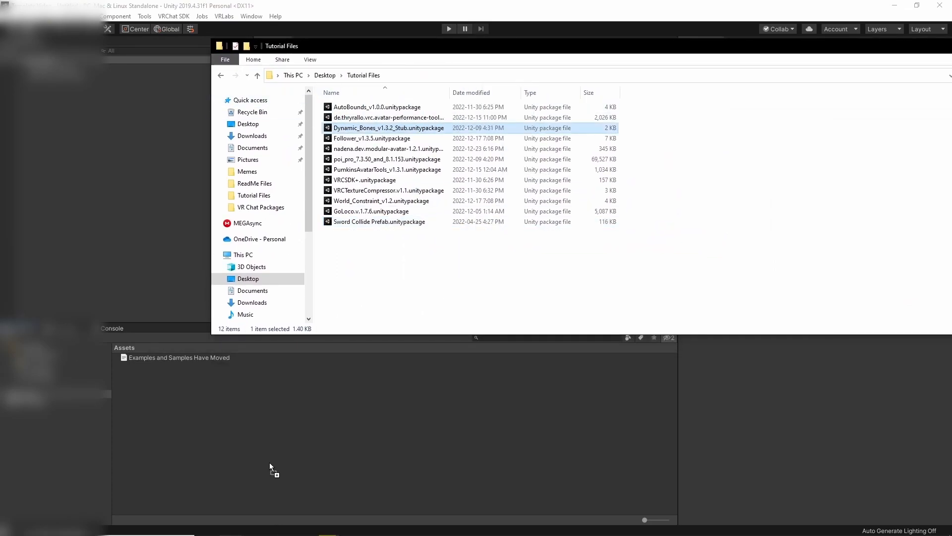
pyautogui.click(697, 371)
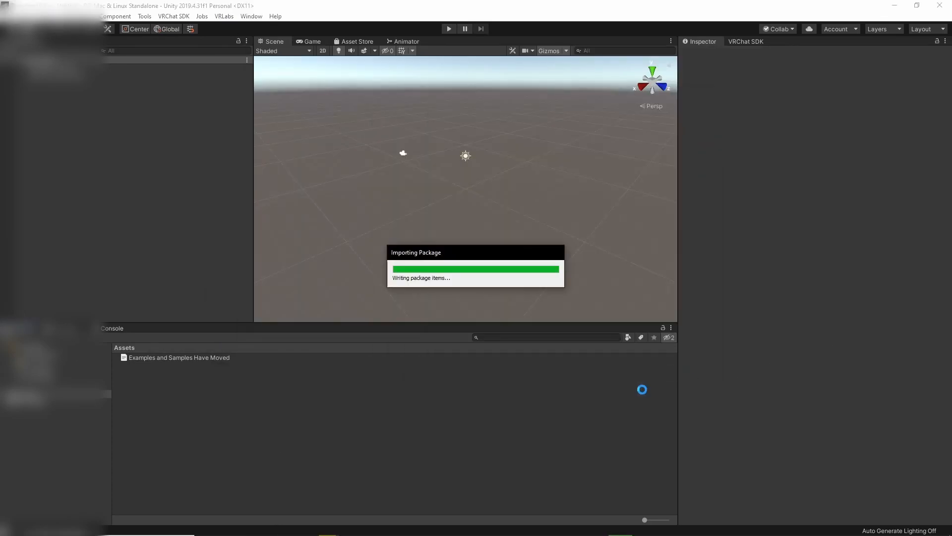
# Import all items of poi_pro_7.3.50_and_8.1.153.unitypackage from the Tutorial Files folder into the project's Assets
pyautogui.moveTo(229, 530)
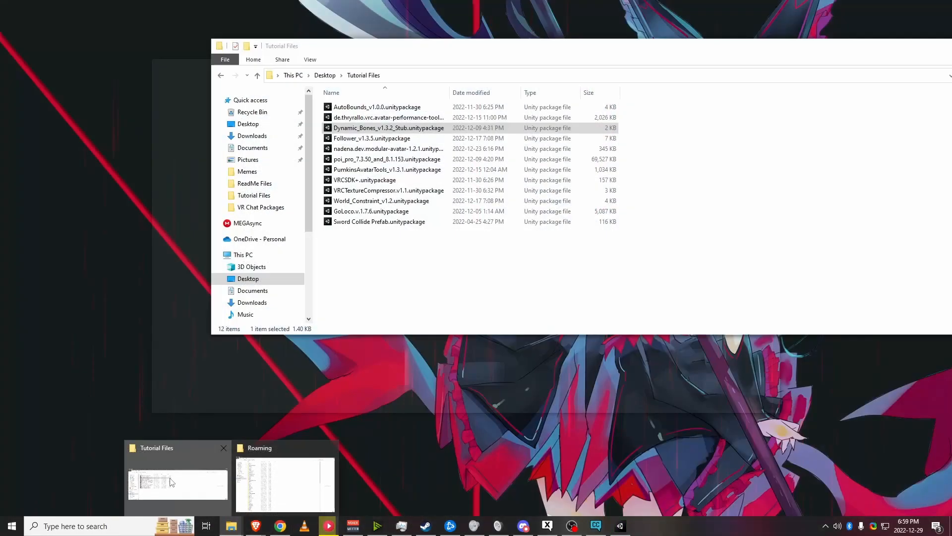
pyautogui.click(177, 474)
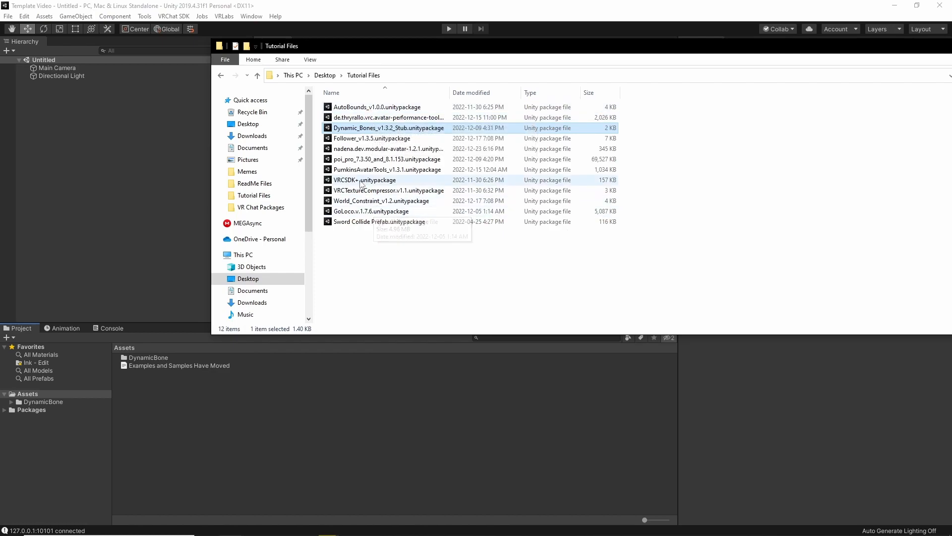
pyautogui.click(334, 160)
pyautogui.moveTo(333, 161); pyautogui.dragTo(225, 424)
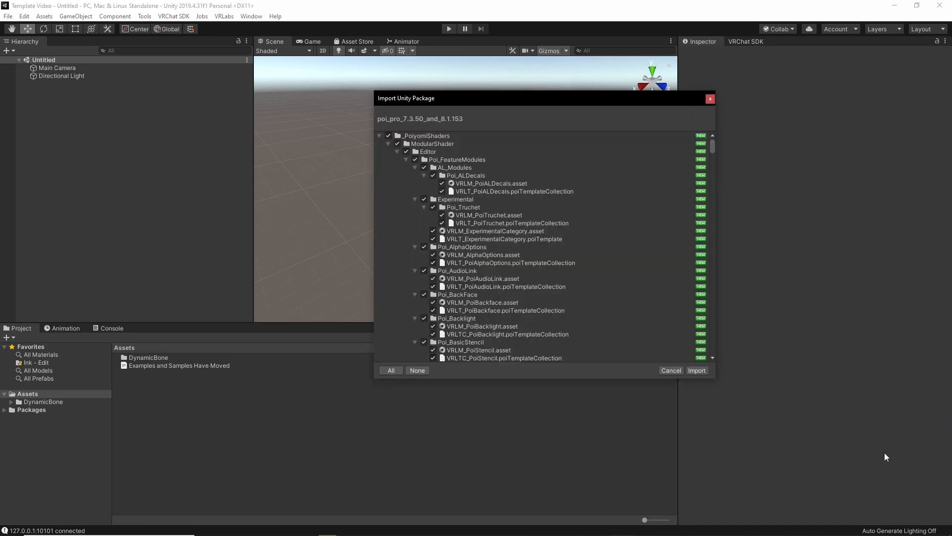
pyautogui.click(696, 371)
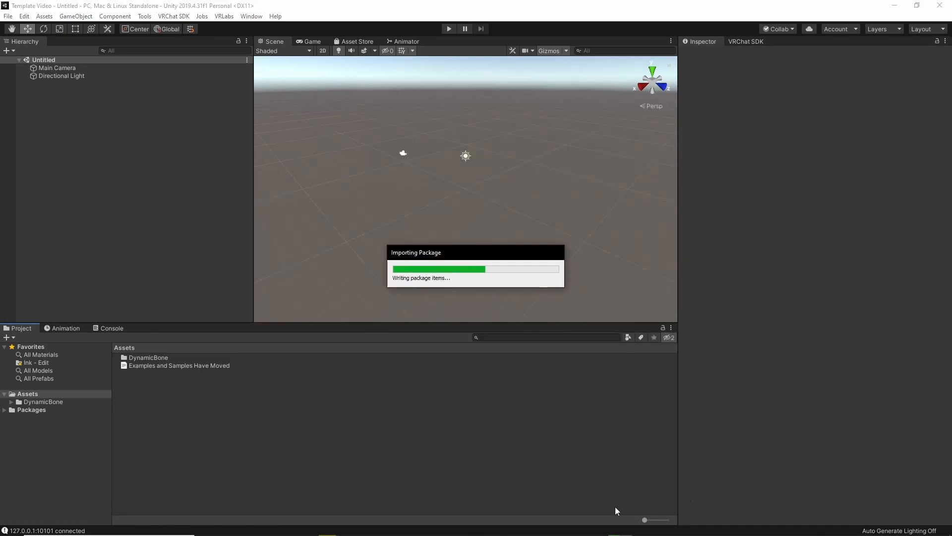
# Review the remaining Unity packages in the Tutorial Files folder, including VRCSDK+.unitypackage, while the import runs
pyautogui.moveTo(474, 535)
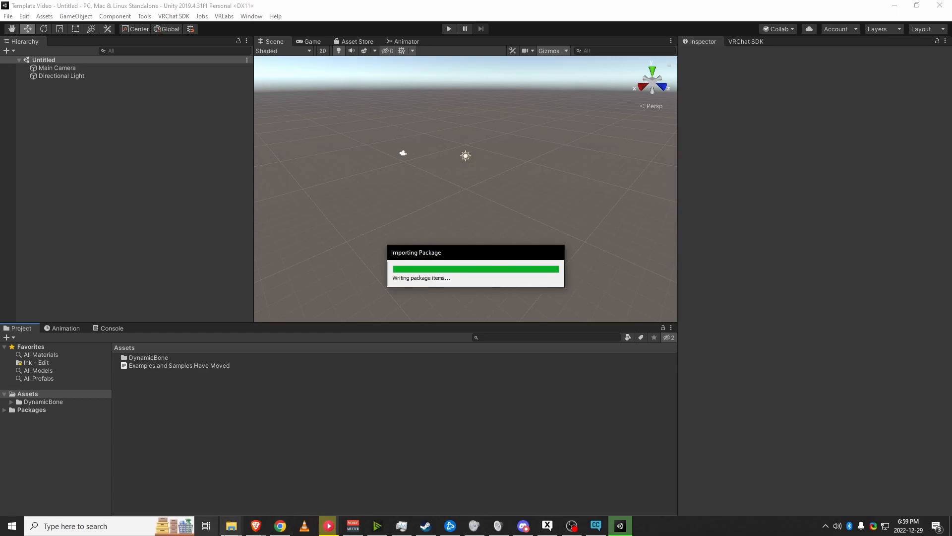
pyautogui.moveTo(231, 530)
pyautogui.click(174, 482)
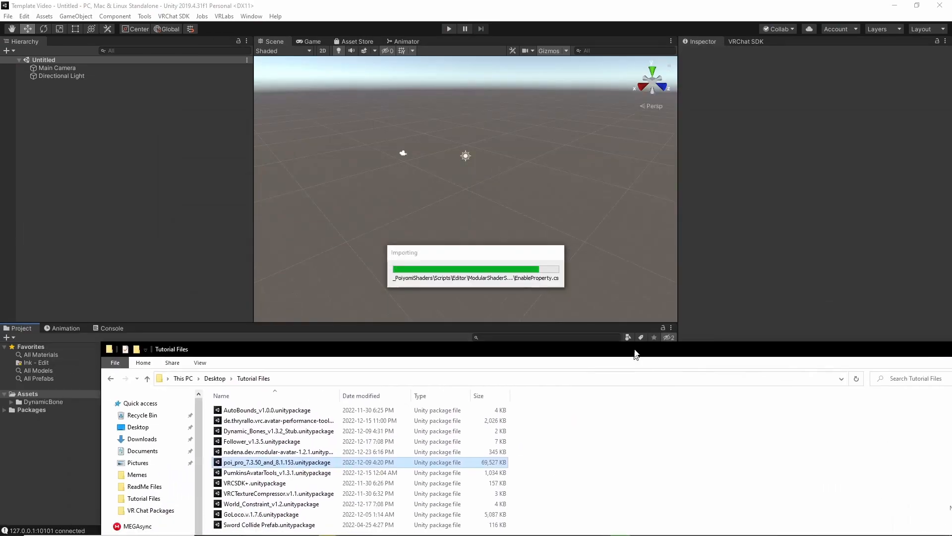
pyautogui.moveTo(634, 353); pyautogui.dragTo(593, 307)
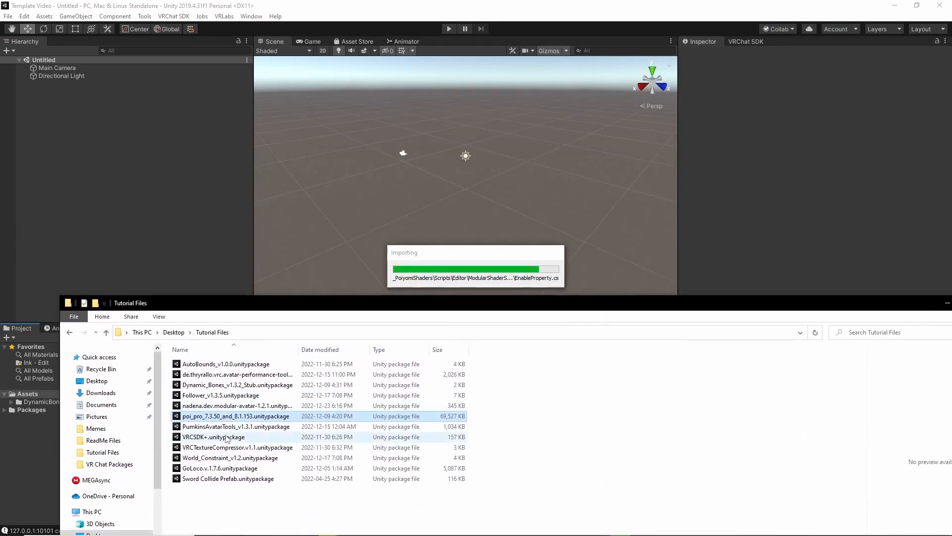
pyautogui.click(190, 438)
pyautogui.moveTo(188, 437); pyautogui.dragTo(251, 449)
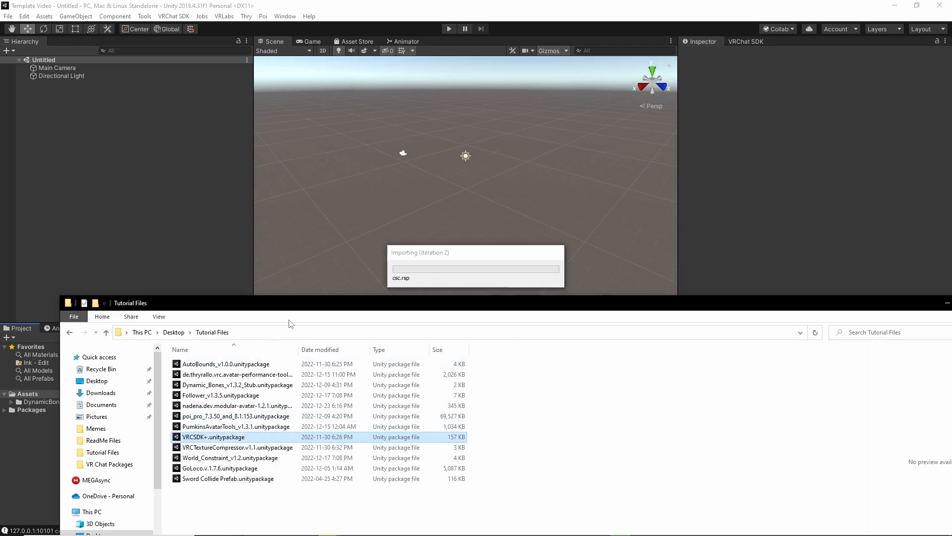
pyautogui.moveTo(295, 306); pyautogui.dragTo(0, 257)
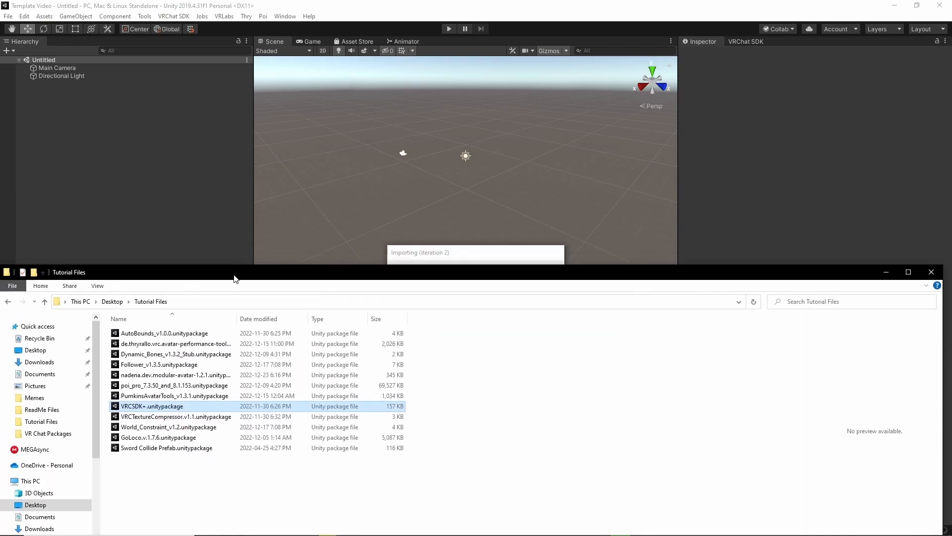
pyautogui.moveTo(234, 274); pyautogui.dragTo(508, 163)
pyautogui.click(443, 240)
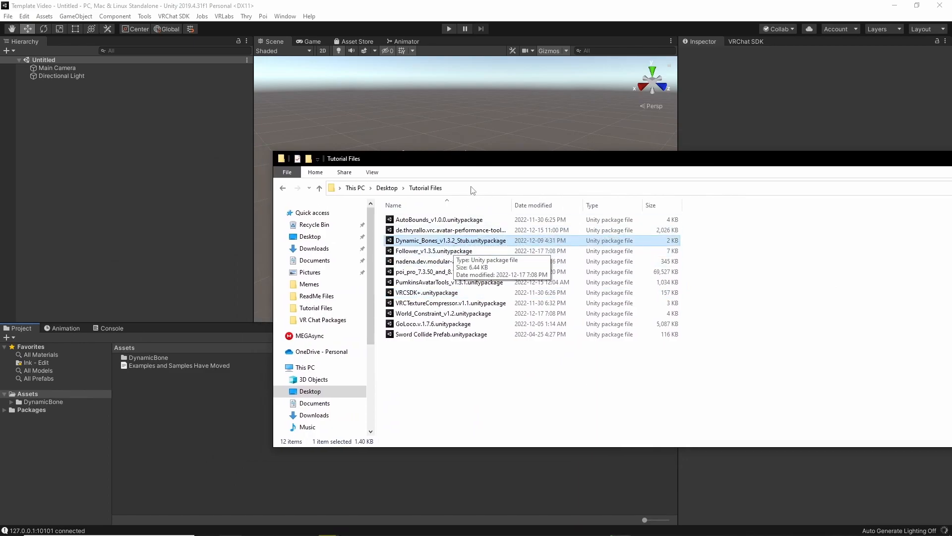
pyautogui.moveTo(475, 167); pyautogui.dragTo(462, 298)
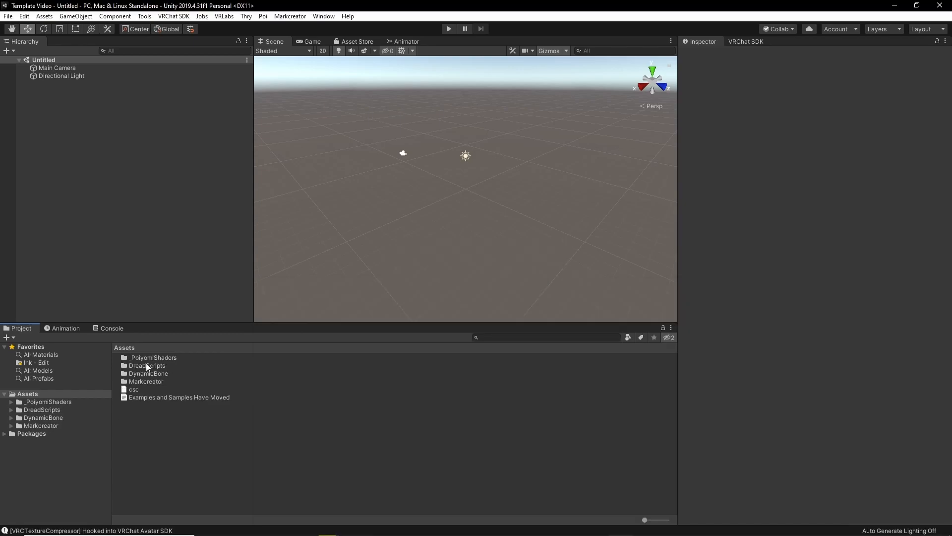
# Examine the imported _PoiyomiShaders, DreadScripts, DynamicBone and Markcreator folders in the Unity project's Assets
pyautogui.click(163, 356)
pyautogui.click(155, 371)
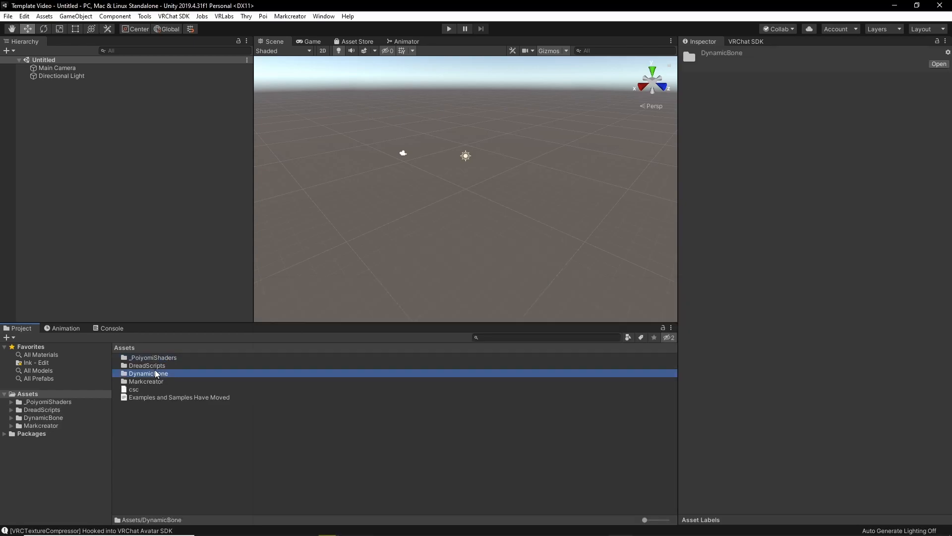
pyautogui.click(143, 367)
pyautogui.click(144, 382)
pyautogui.click(145, 368)
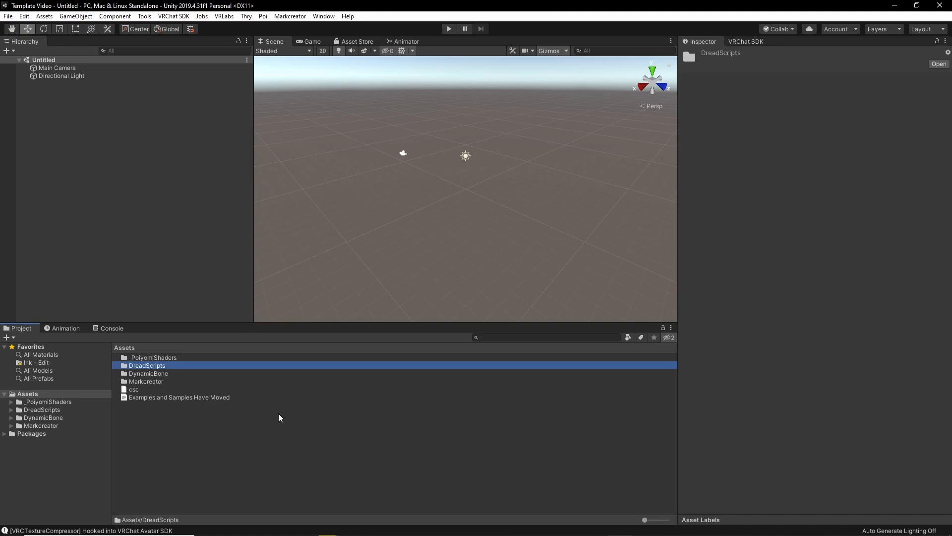
pyautogui.click(473, 420)
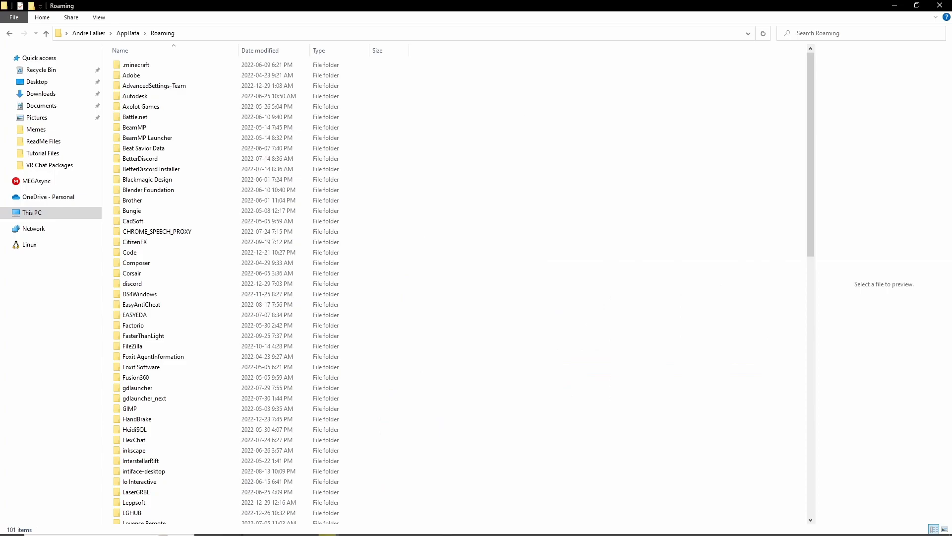
# Switch to Creator Companion and open the Template Video project's Assets folder in File Explorer
pyautogui.moveTo(486, 528)
pyautogui.click(595, 525)
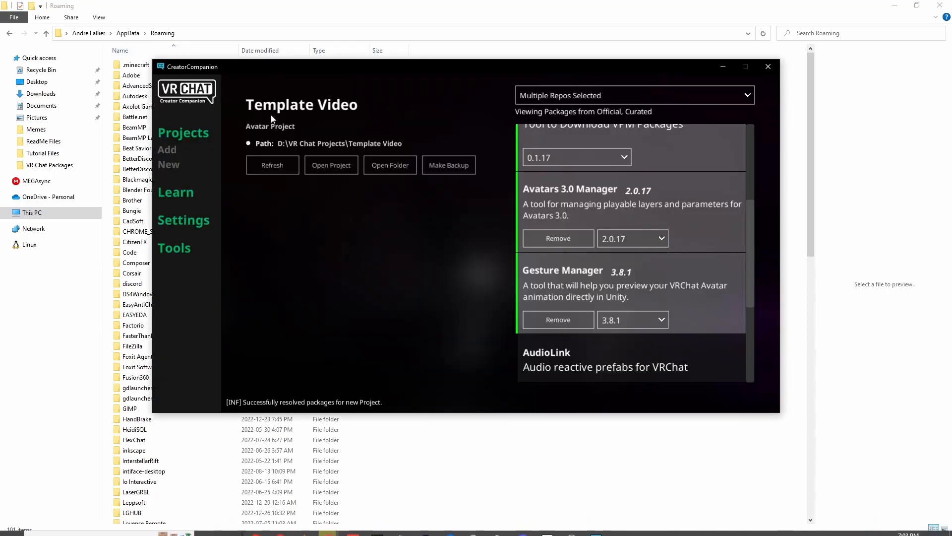
pyautogui.click(384, 168)
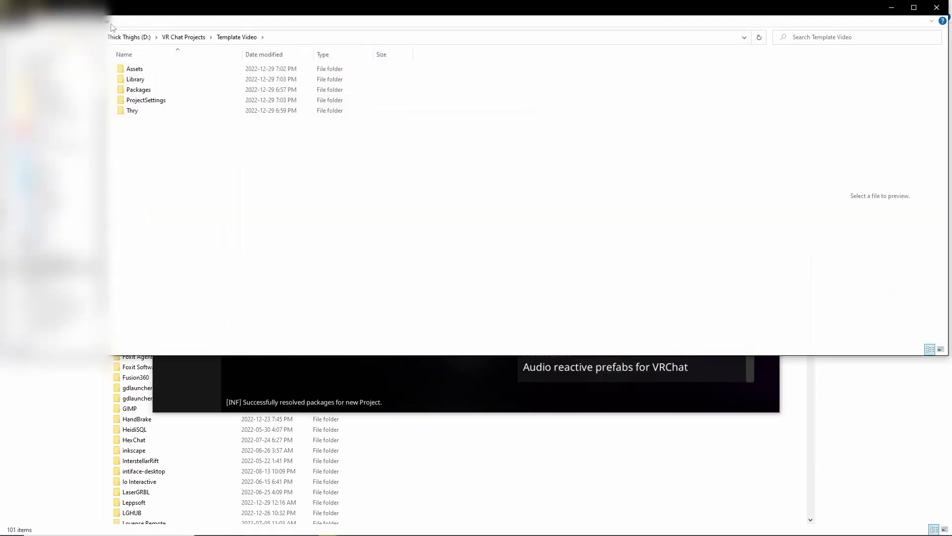
pyautogui.doubleClick(130, 69)
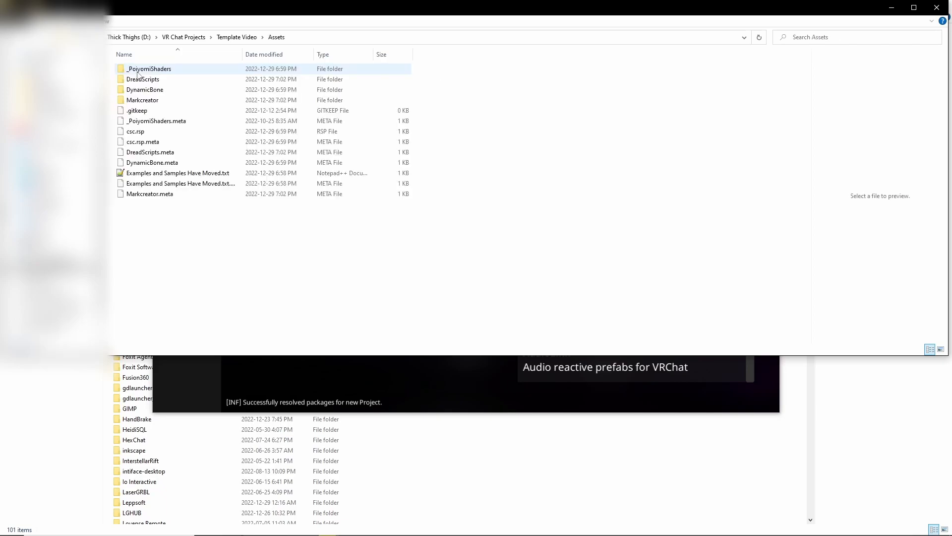
# Go to %appdata% in File Explorer and from there open the AppData\Local\VRChatCreatorCompanion folder
pyautogui.click(306, 36)
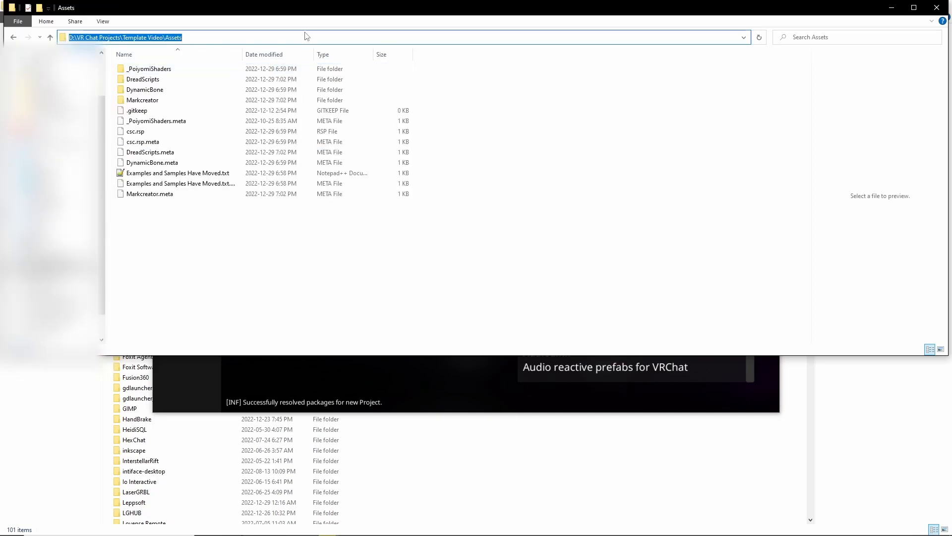
pyautogui.write('%')
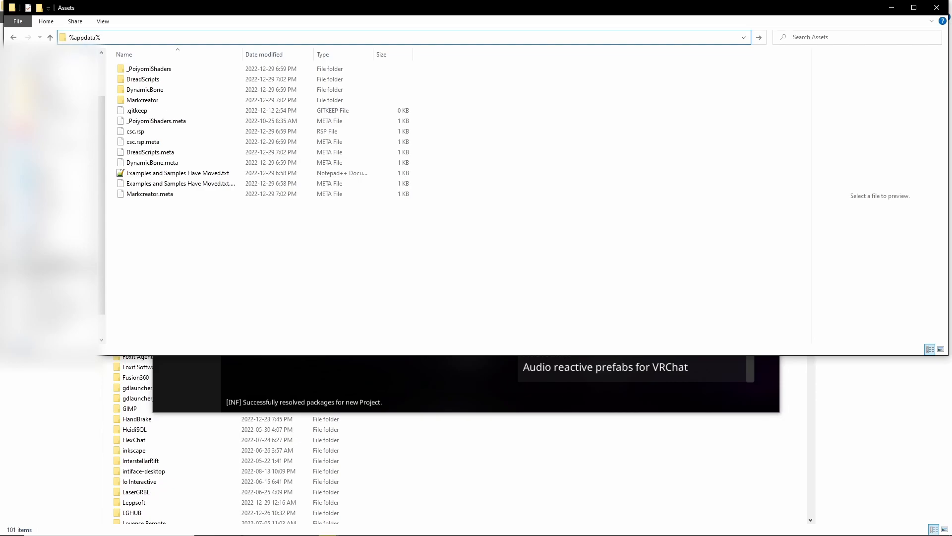
pyautogui.write('appdata%')
pyautogui.press('Return')
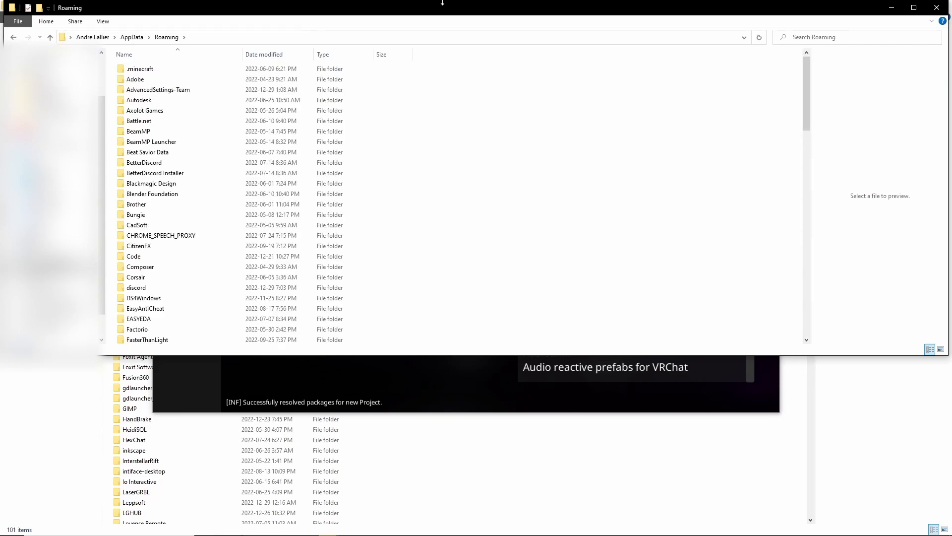
pyautogui.click(131, 37)
pyautogui.click(138, 72)
pyautogui.doubleClick(138, 72)
pyautogui.scroll(-20, 164, 247)
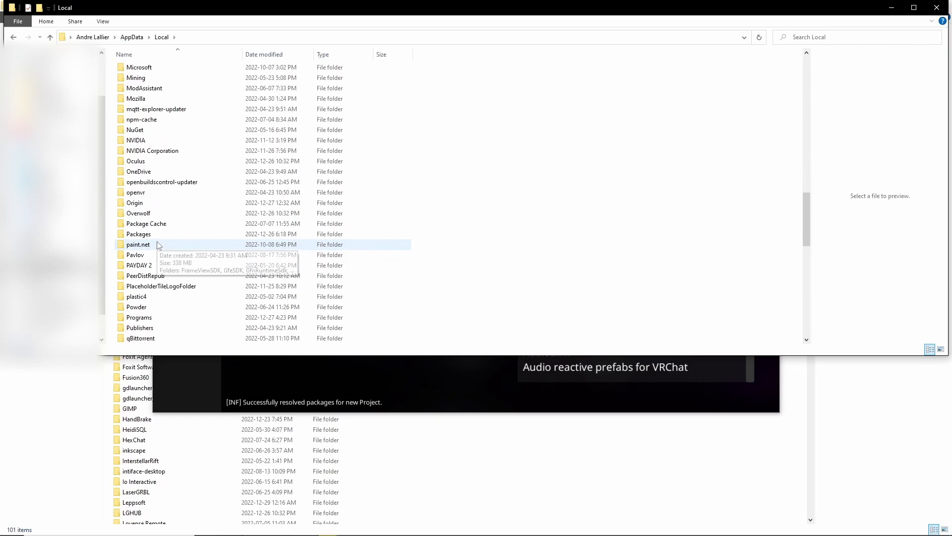
pyautogui.click(207, 255)
pyautogui.doubleClick(207, 255)
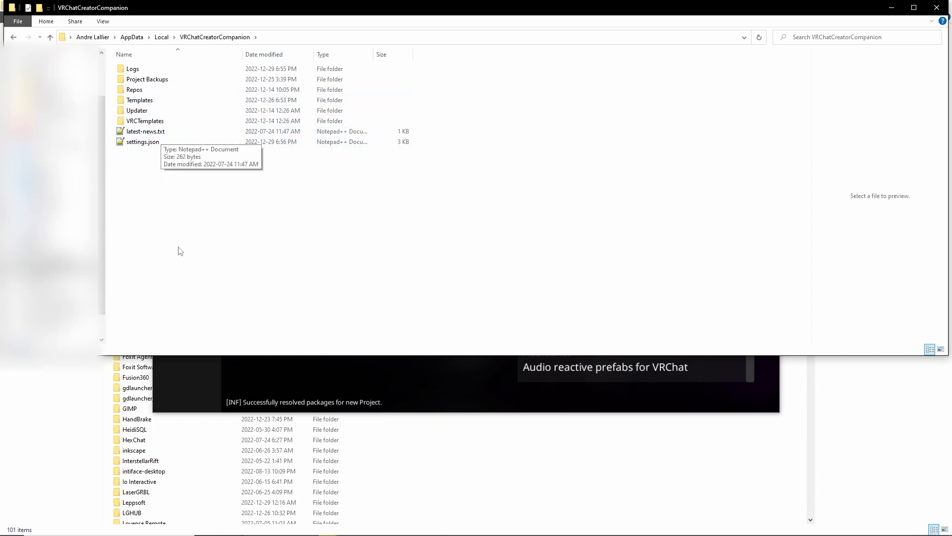
# Copy the Avatar folder from VRCTemplates into the Templates folder of VRChatCreatorCompanion
pyautogui.doubleClick(168, 122)
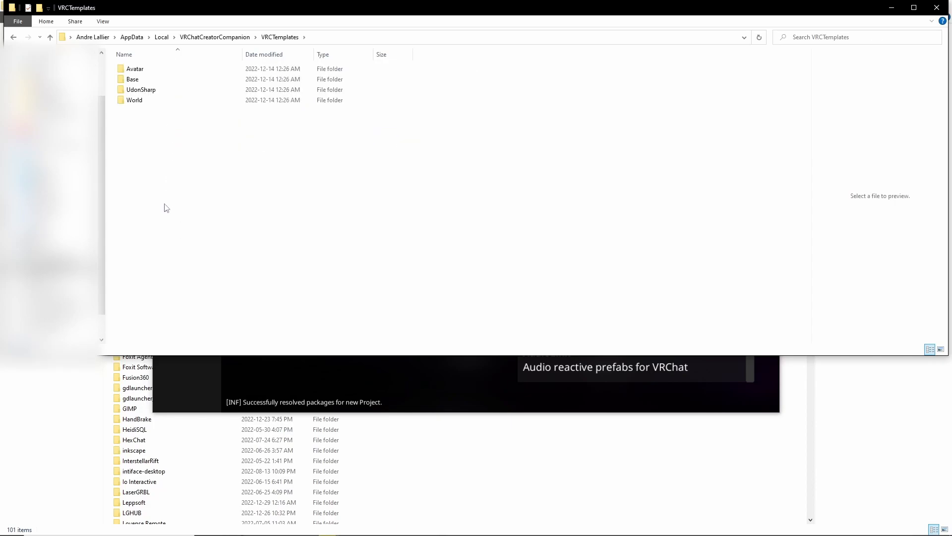
pyautogui.rightClick(153, 72)
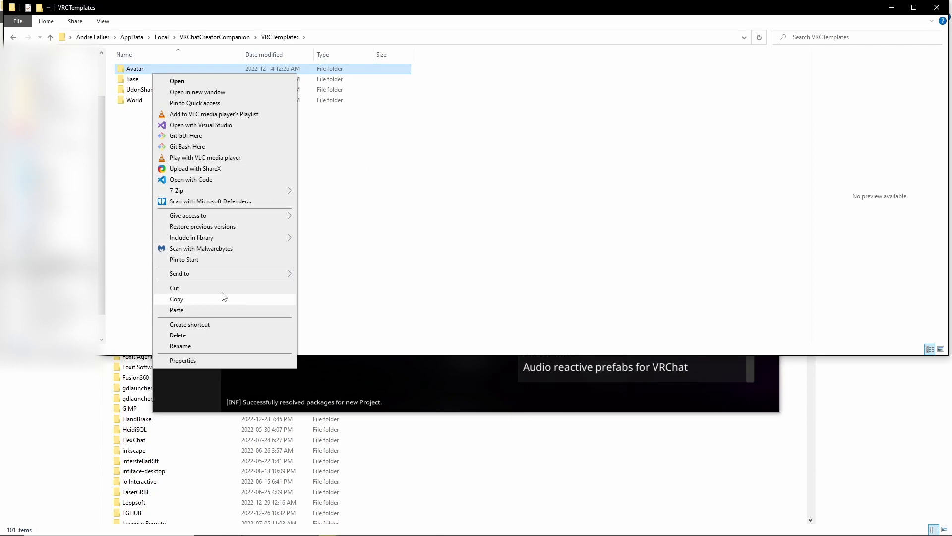
pyautogui.click(202, 300)
pyautogui.click(203, 37)
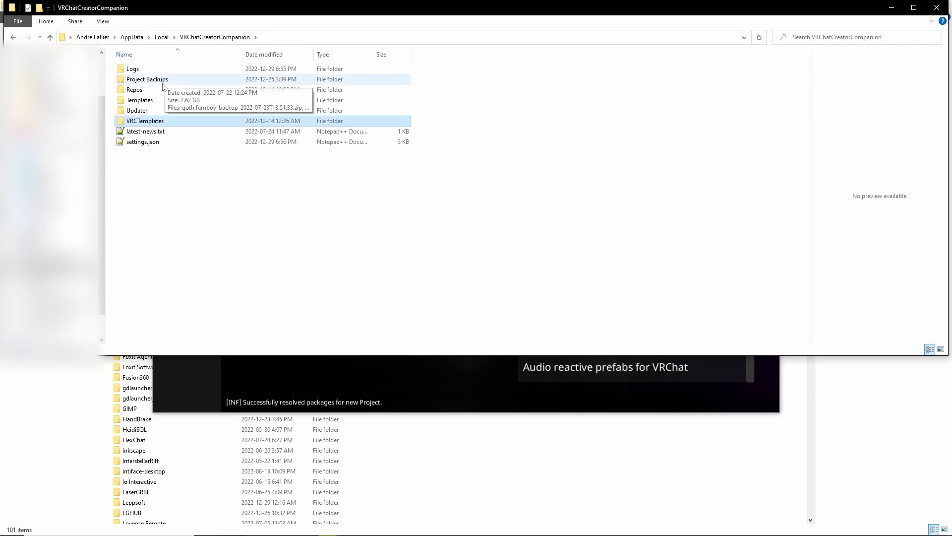
pyautogui.doubleClick(175, 104)
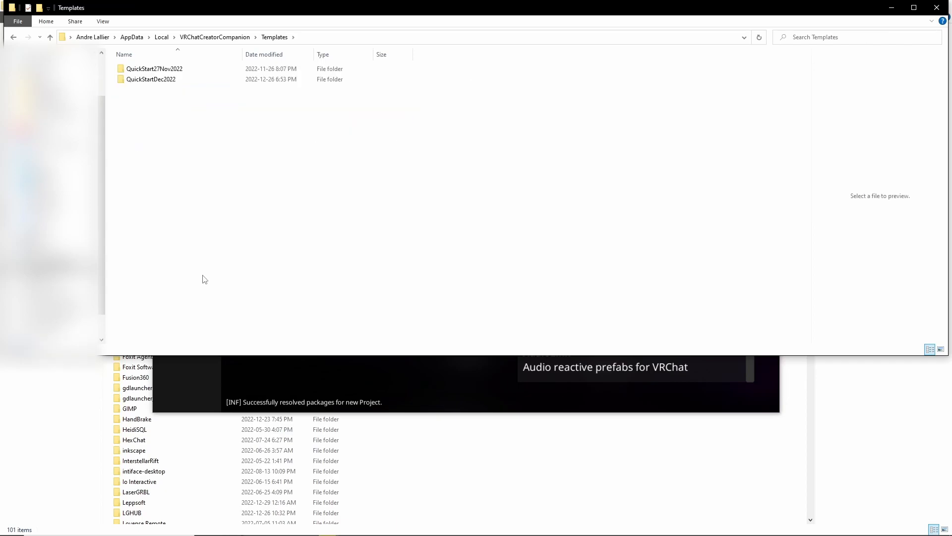
pyautogui.rightClick(207, 116)
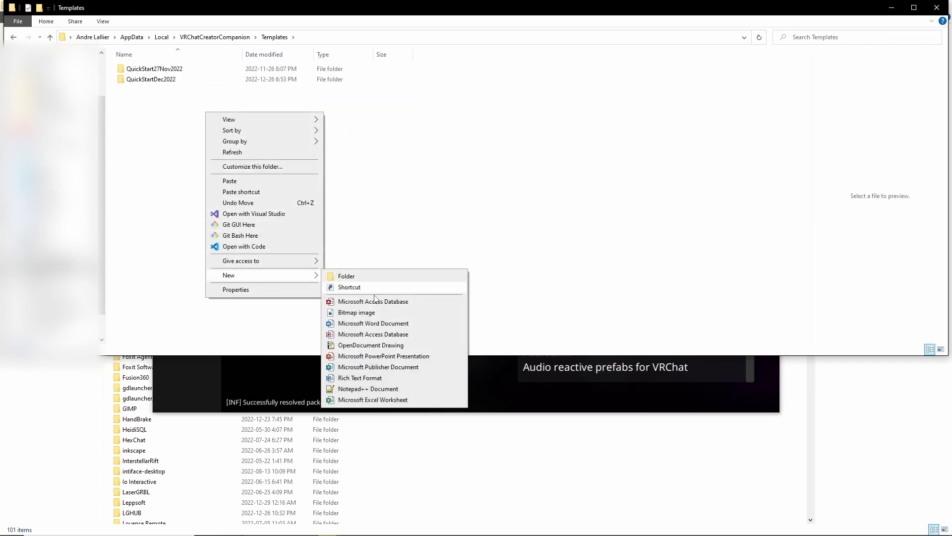
pyautogui.click(249, 202)
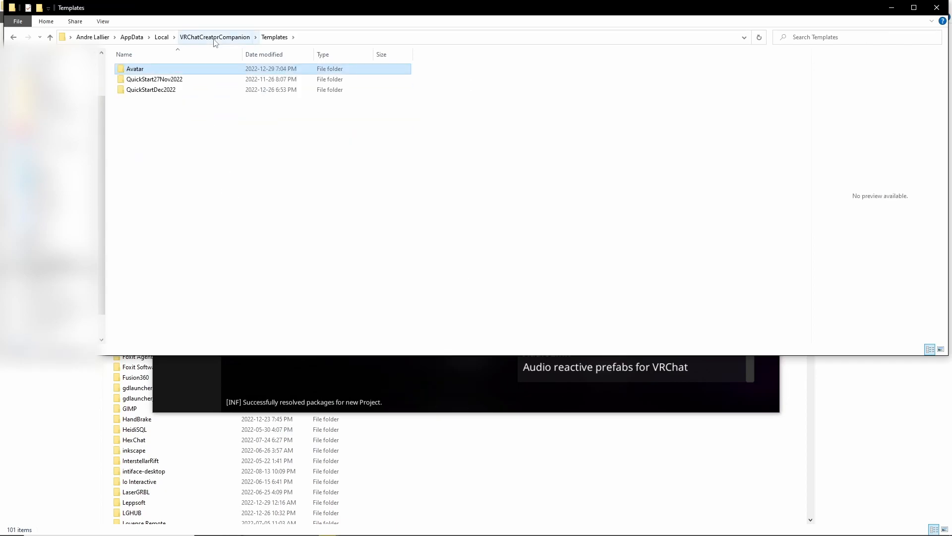
# Look over the Avatar and World template folders in VRCTemplates
pyautogui.click(214, 37)
pyautogui.doubleClick(144, 120)
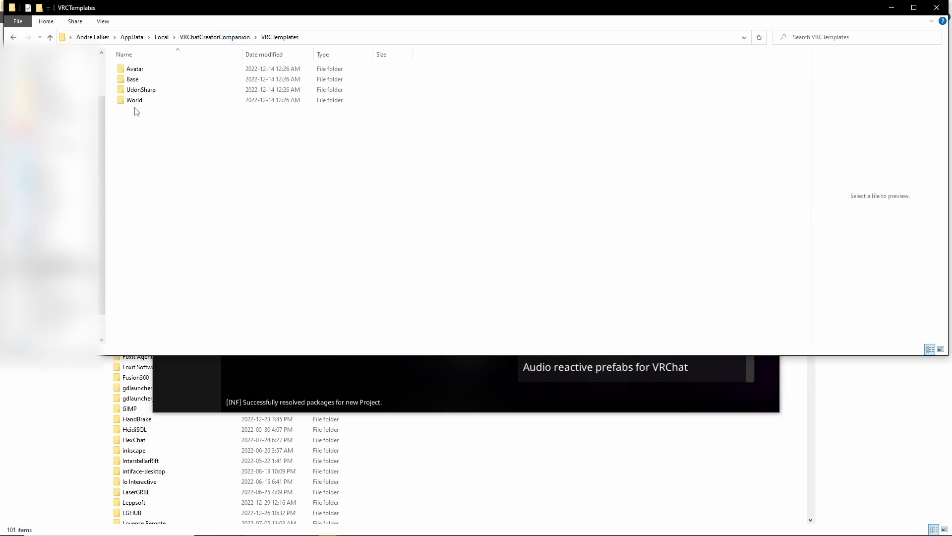
pyautogui.click(144, 74)
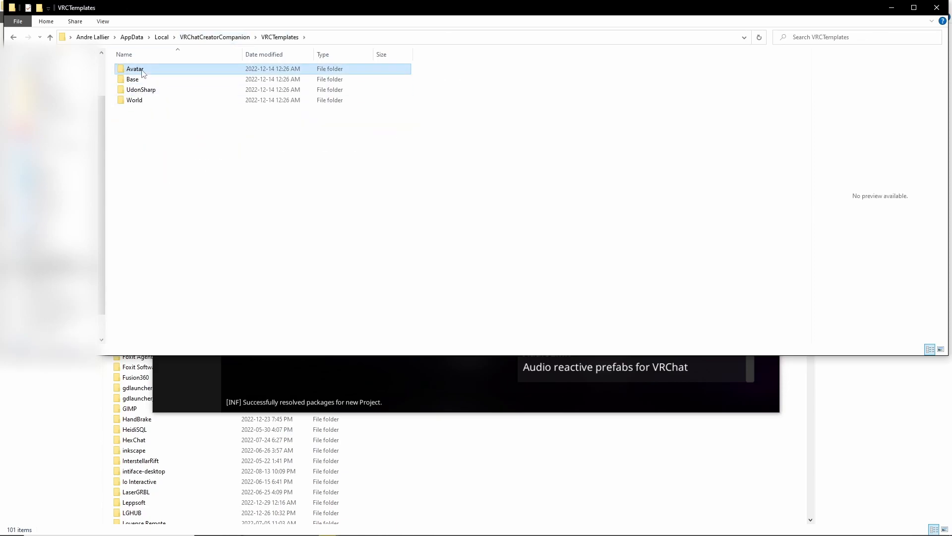
pyautogui.click(140, 104)
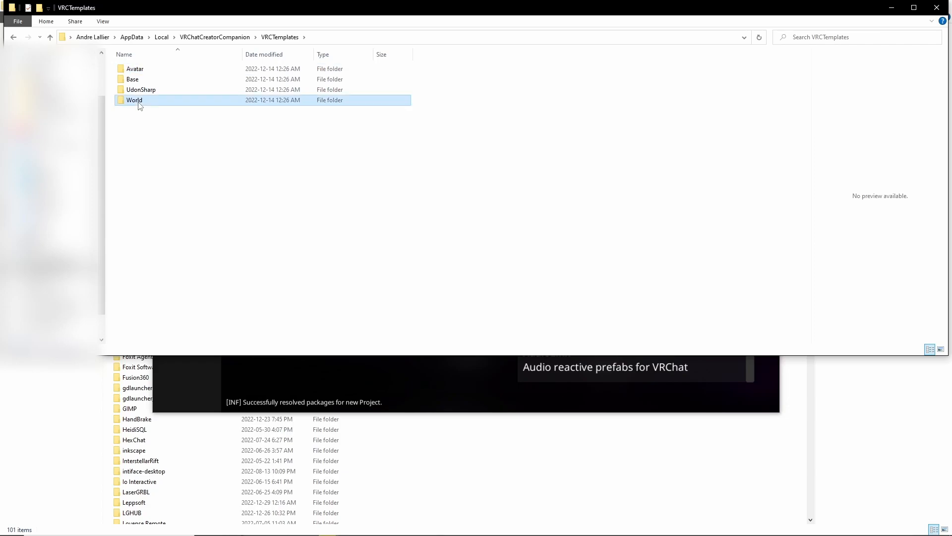
# Rename the copied Avatar folder in Templates to VideoTemplate
pyautogui.click(242, 39)
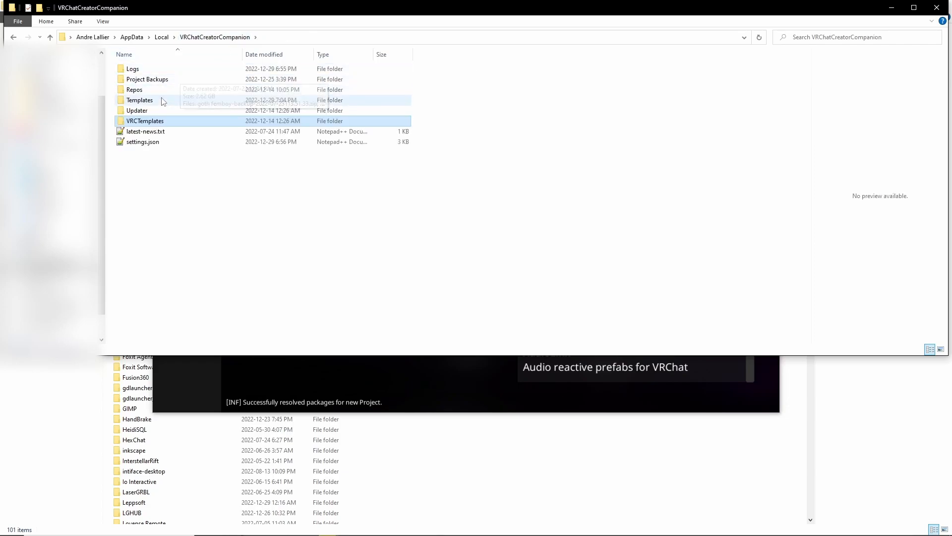
pyautogui.doubleClick(162, 98)
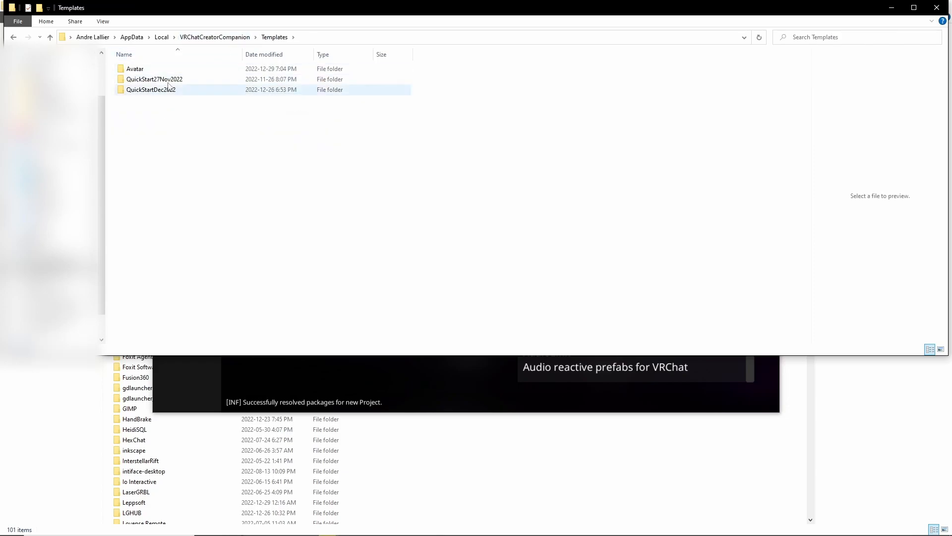
pyautogui.click(135, 68)
pyautogui.press('F2')
pyautogui.write('Vide')
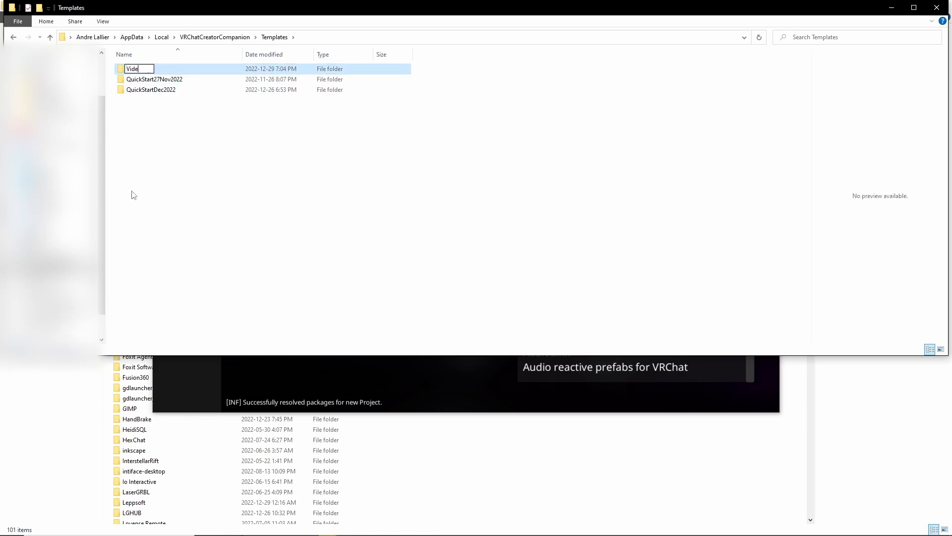
pyautogui.write('oTemplate')
pyautogui.press('Return')
# Open the VideoTemplate folder's package.json in Notepad++ and maximize the editor window
pyautogui.press('Return')
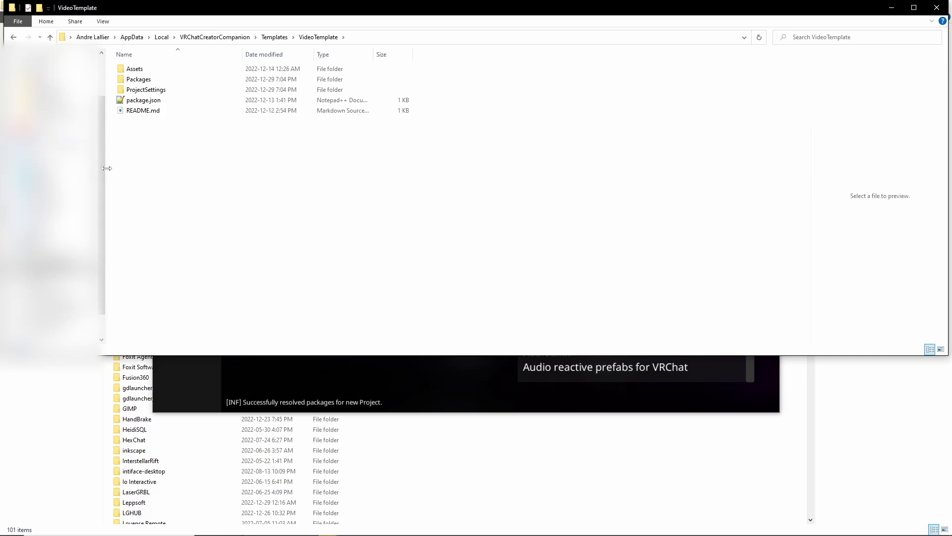
pyautogui.click(169, 114)
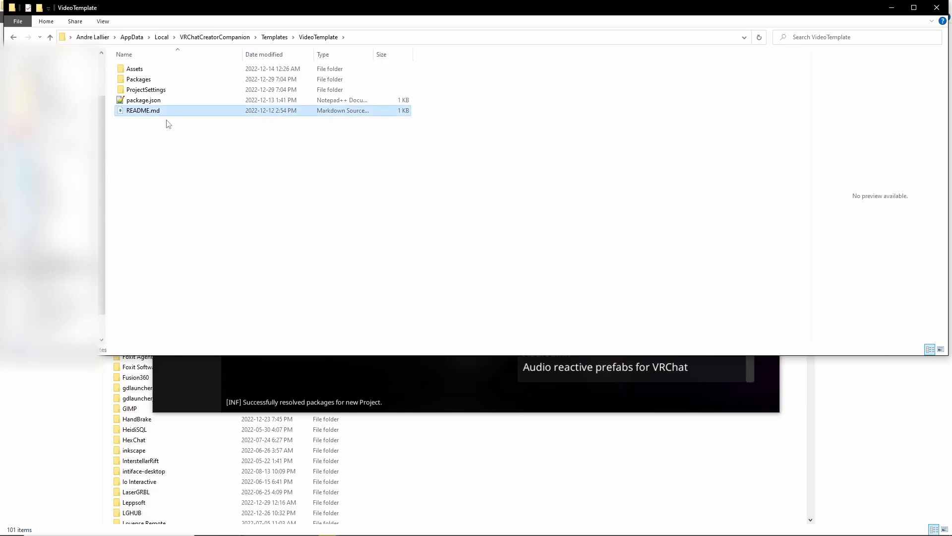
pyautogui.rightClick(155, 101)
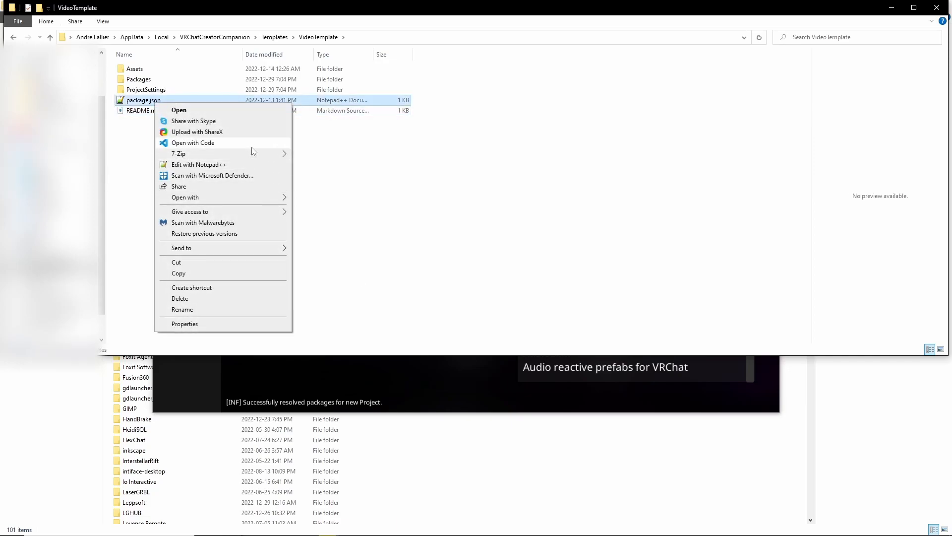
pyautogui.click(221, 165)
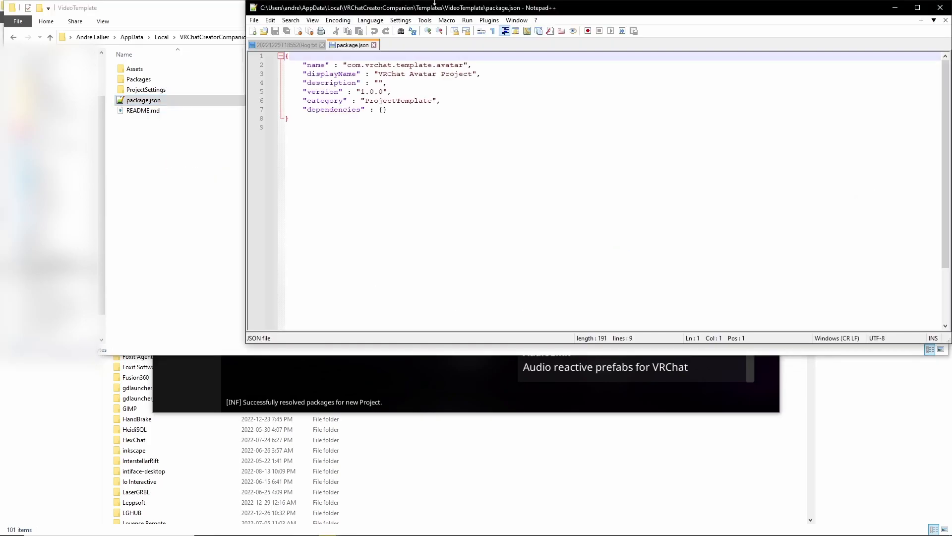
pyautogui.doubleClick(434, 4)
pyautogui.click(150, 112)
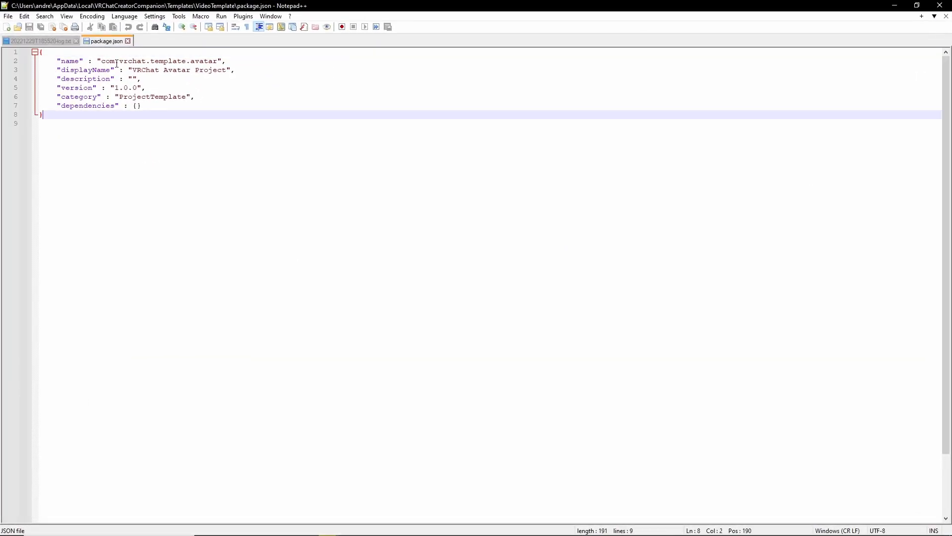
# Replace vrchat with the creator's own name in the package.json name value, keeping the com prefix and template.avatar ending
pyautogui.moveTo(102, 61); pyautogui.dragTo(222, 61)
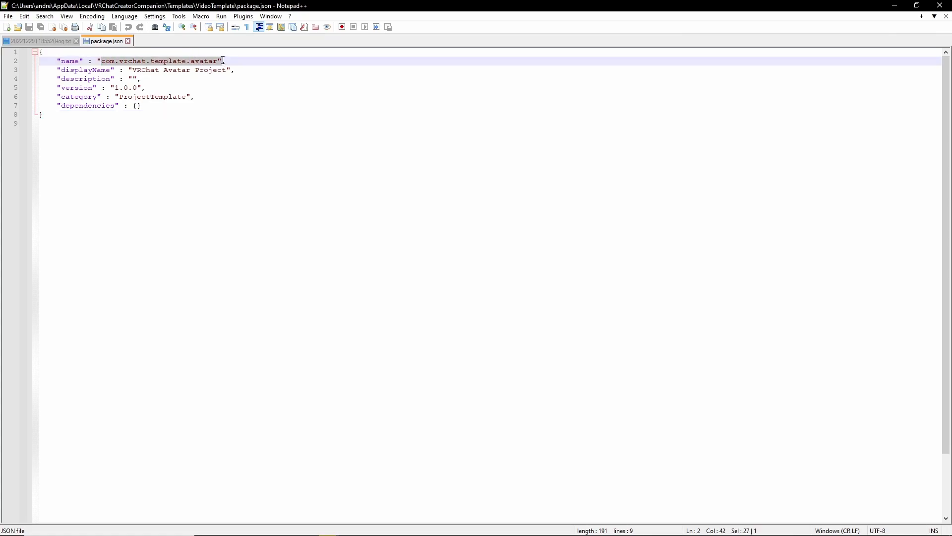
pyautogui.click(178, 63)
pyautogui.doubleClick(122, 60)
pyautogui.write('andr')
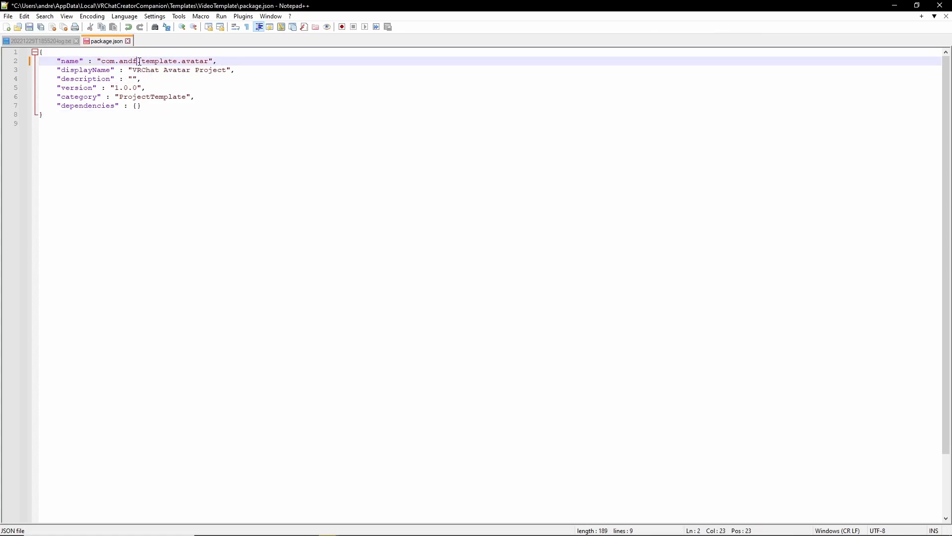
pyautogui.write('e')
# Set the displayName in package.json to "Template Video Tut Name" and the description to "text here"
pyautogui.moveTo(132, 71); pyautogui.dragTo(227, 70)
pyautogui.write('Template Video Tutu')
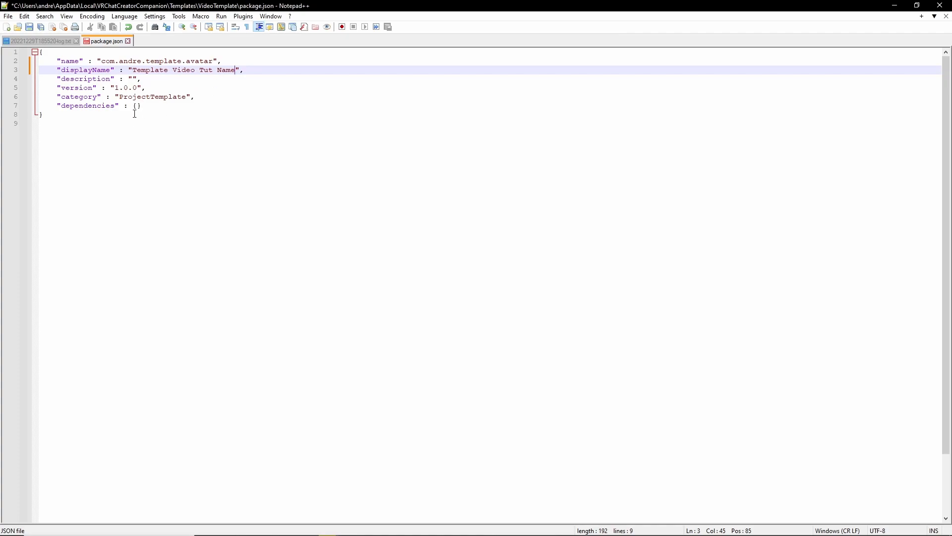
pyautogui.click(132, 79)
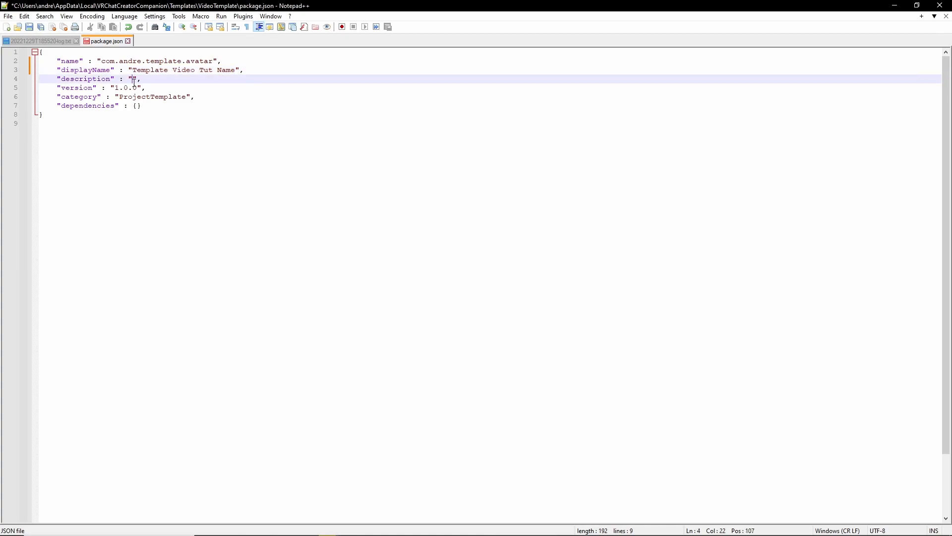
pyautogui.write('text here')
# Save package.json, leaving version, category and dependencies as they are, and close both files open in the editor
pyautogui.click(124, 88)
pyautogui.click(138, 98)
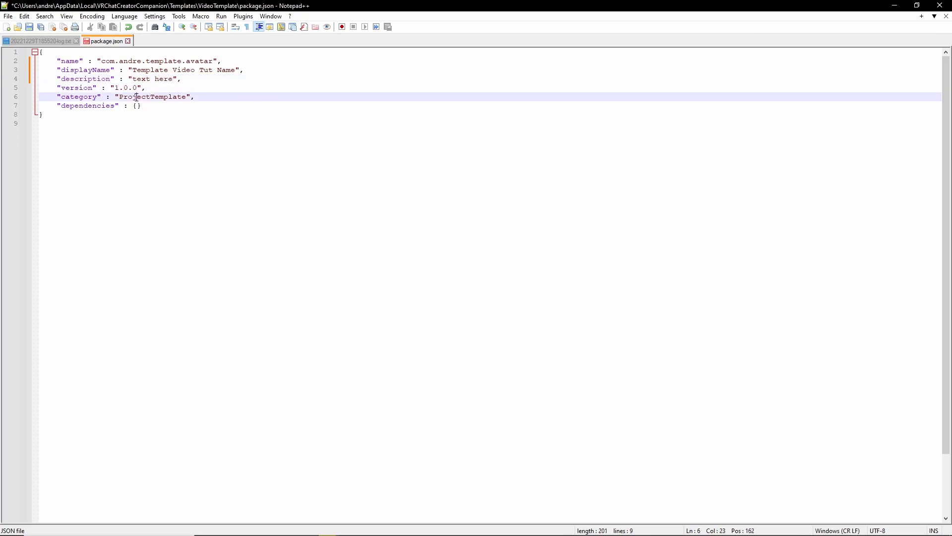
pyautogui.click(229, 99)
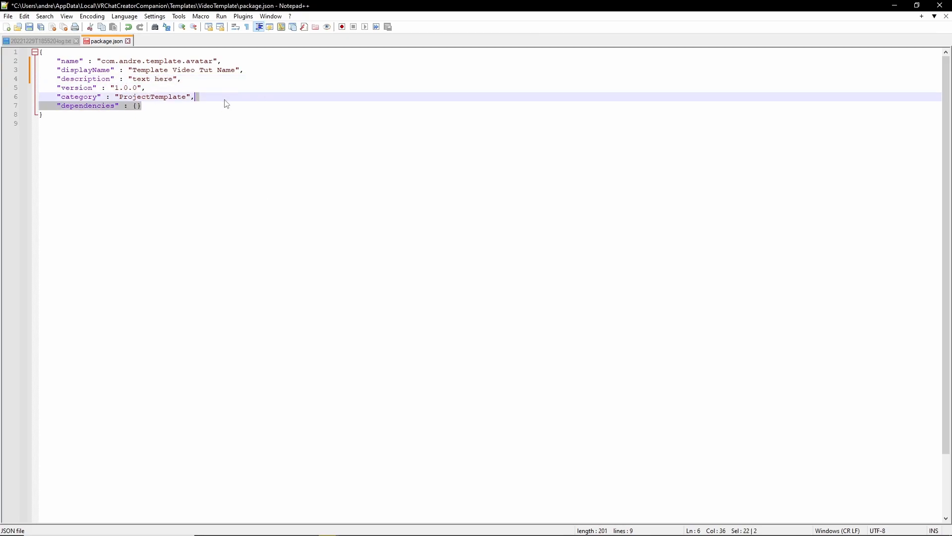
pyautogui.hotkey('ctrl', 's')
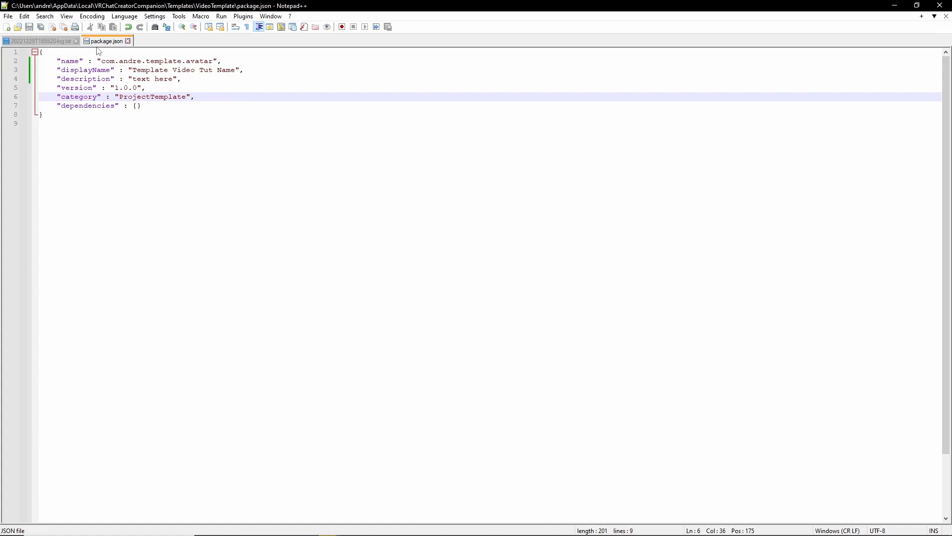
pyautogui.middleClick(65, 45)
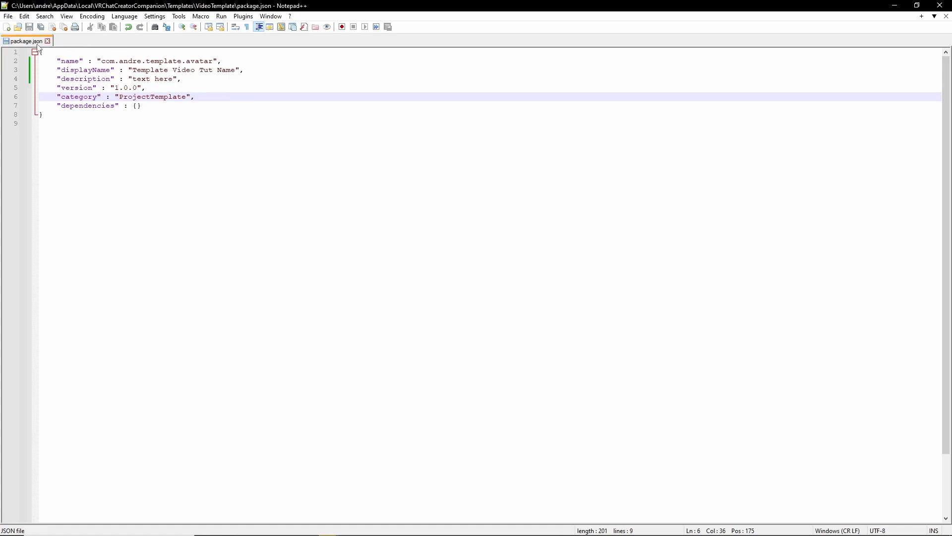
pyautogui.middleClick(37, 44)
# Switch to File Explorer and open the Assets folder inside VideoTemplate
pyautogui.hotkey('alt', 'Tab')
pyautogui.click(152, 225)
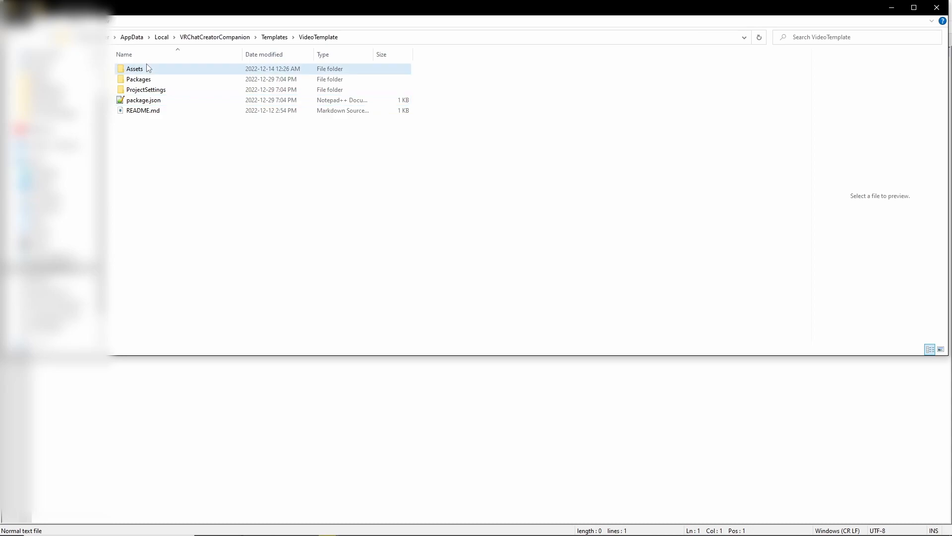
pyautogui.doubleClick(147, 68)
pyautogui.moveTo(443, 236); pyautogui.dragTo(479, 163)
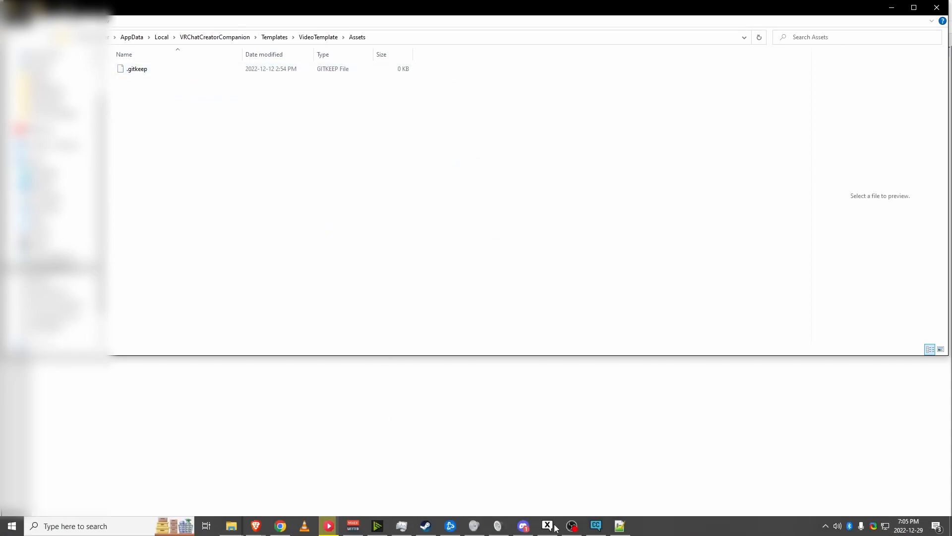
# Open the Template Video project's folder from Creator Companion and copy everything in its Assets folder
pyautogui.click(593, 527)
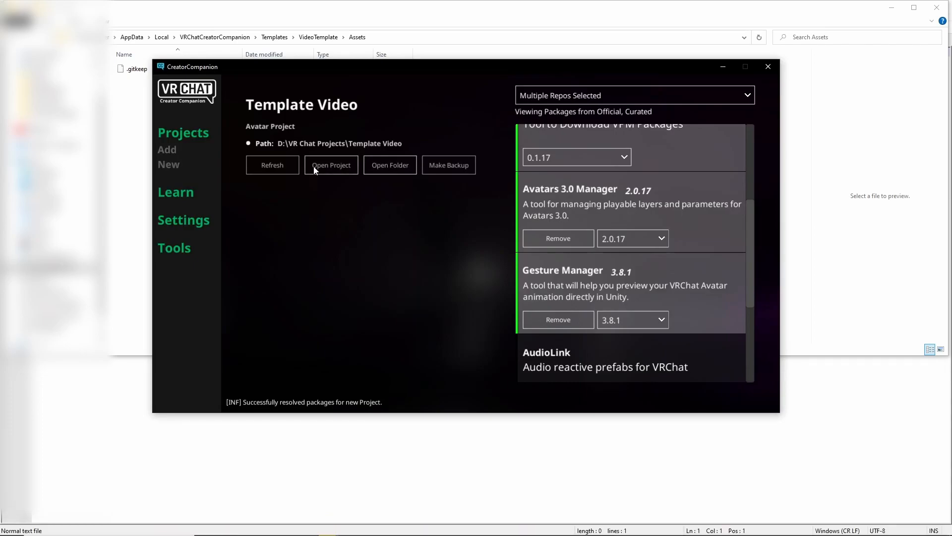
pyautogui.click(393, 166)
pyautogui.doubleClick(155, 67)
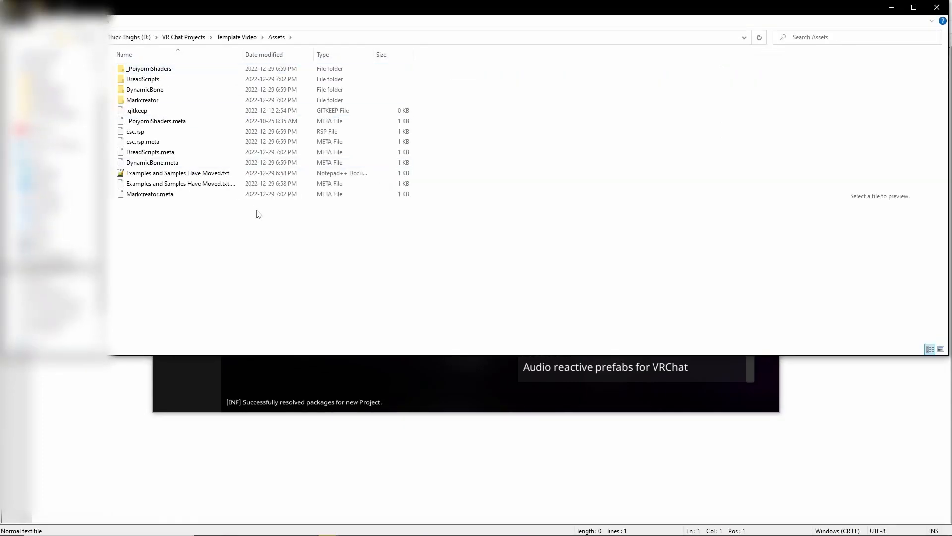
pyautogui.hotkey('ctrl', 'a')
pyautogui.rightClick(144, 99)
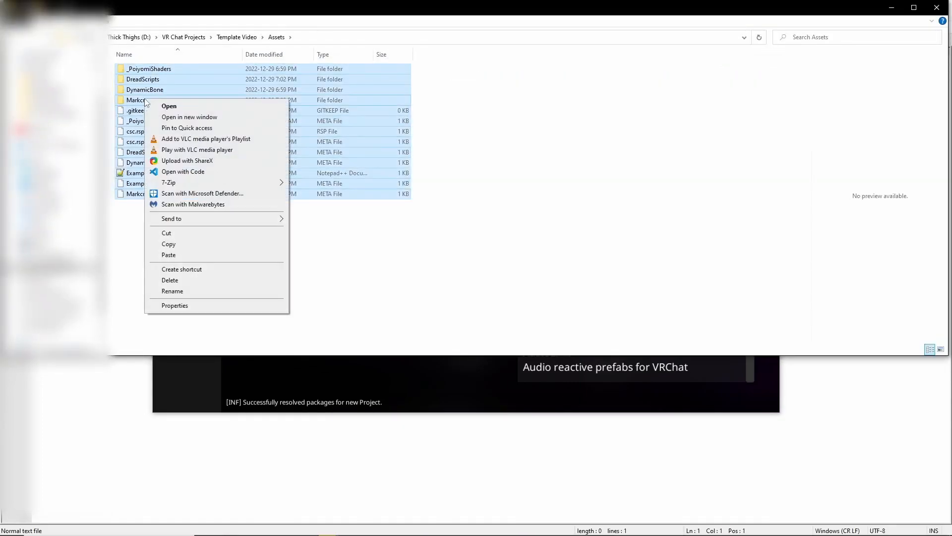
pyautogui.click(169, 243)
pyautogui.click(171, 243)
# Paste the copied project assets into VideoTemplate's Assets folder, skipping the duplicate .gitkeep file
pyautogui.moveTo(562, 11); pyautogui.dragTo(562, 224)
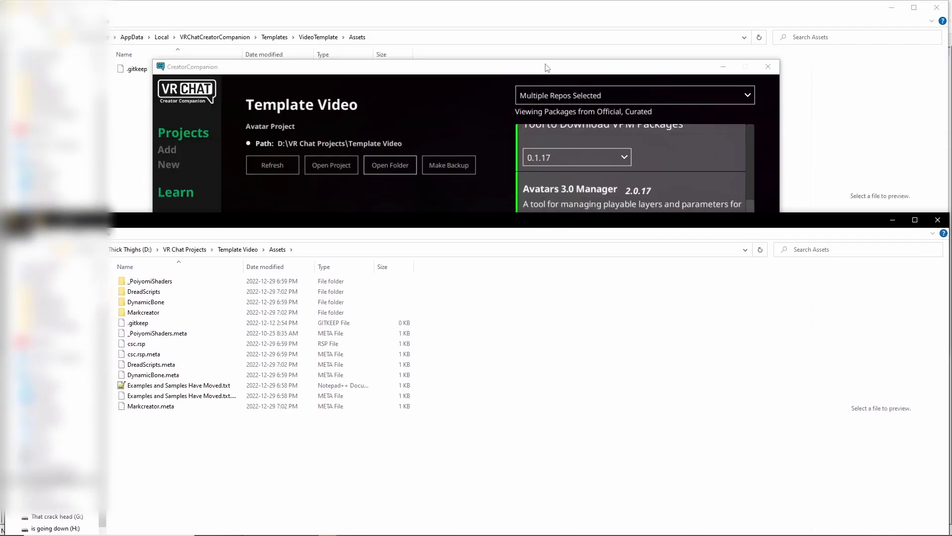
pyautogui.click(496, 17)
pyautogui.rightClick(393, 119)
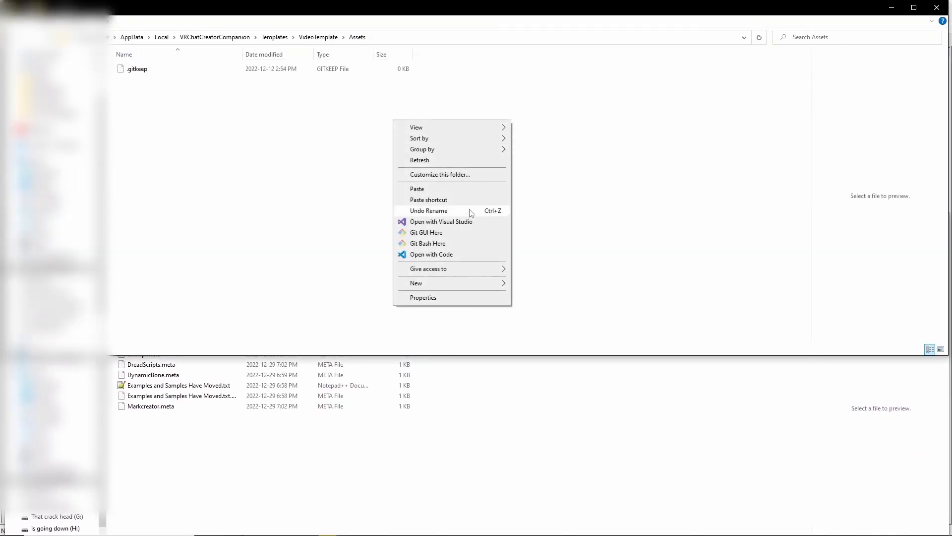
pyautogui.click(436, 190)
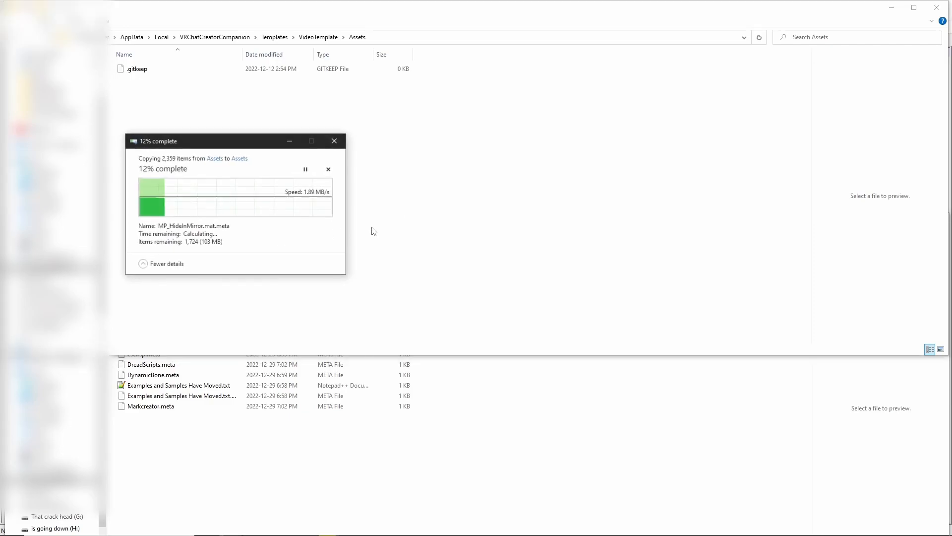
pyautogui.click(318, 37)
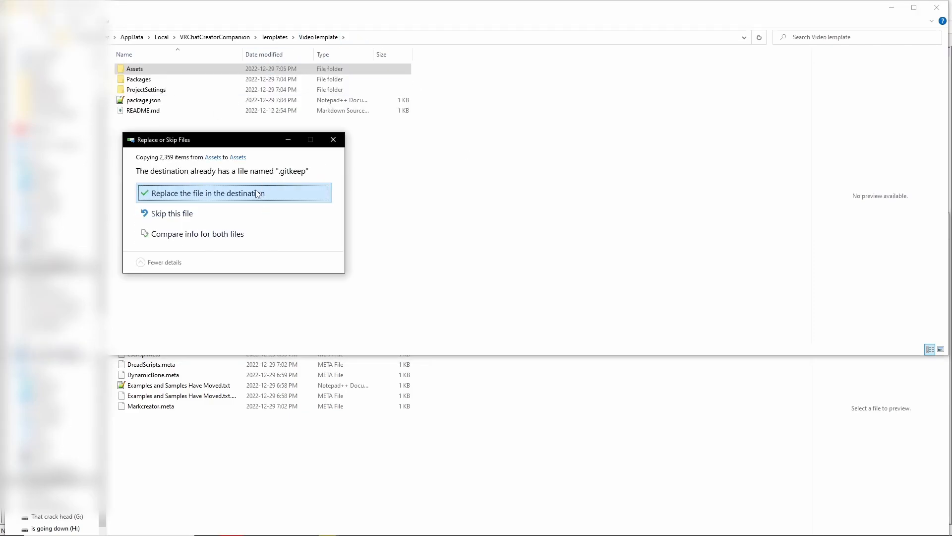
pyautogui.click(241, 202)
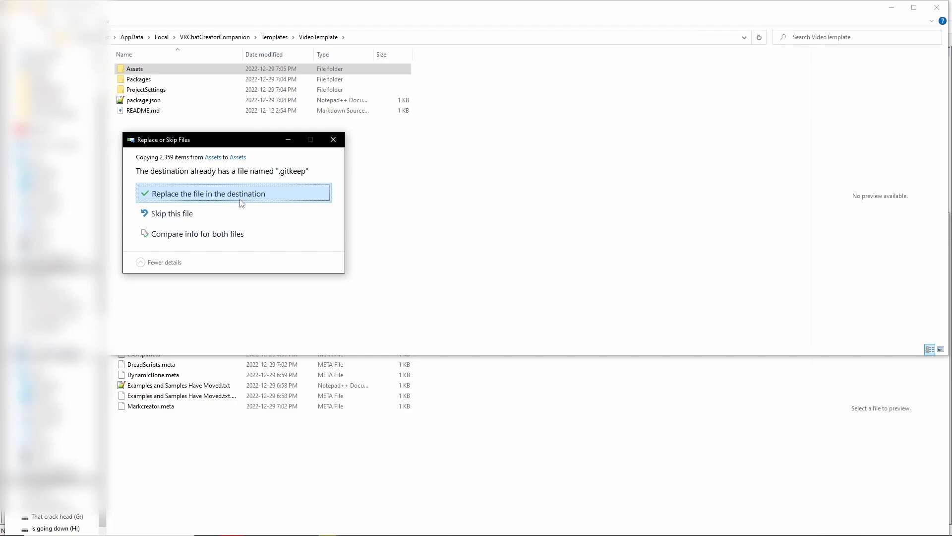
pyautogui.click(206, 214)
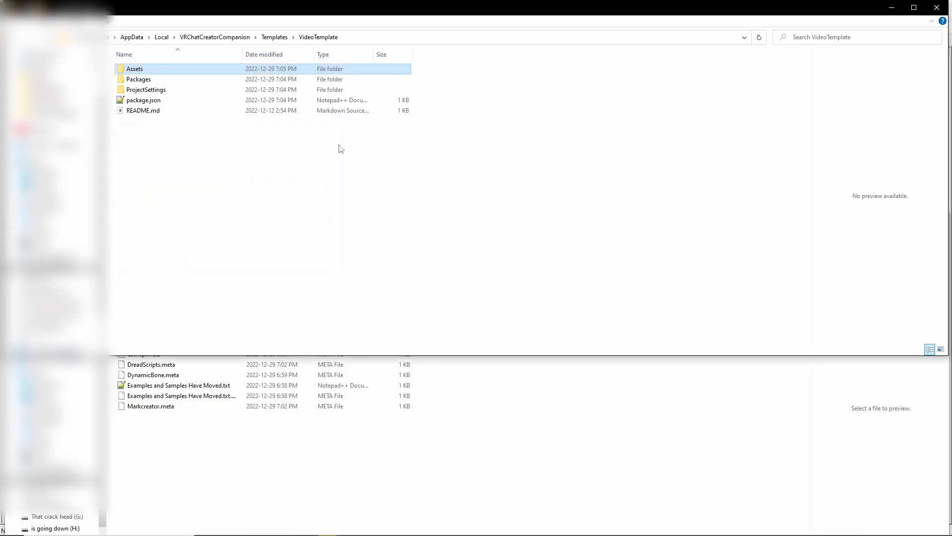
# Open the Packages folder of VideoTemplate and the Packages folder of the Template Video project in their separate Explorer windows
pyautogui.doubleClick(176, 80)
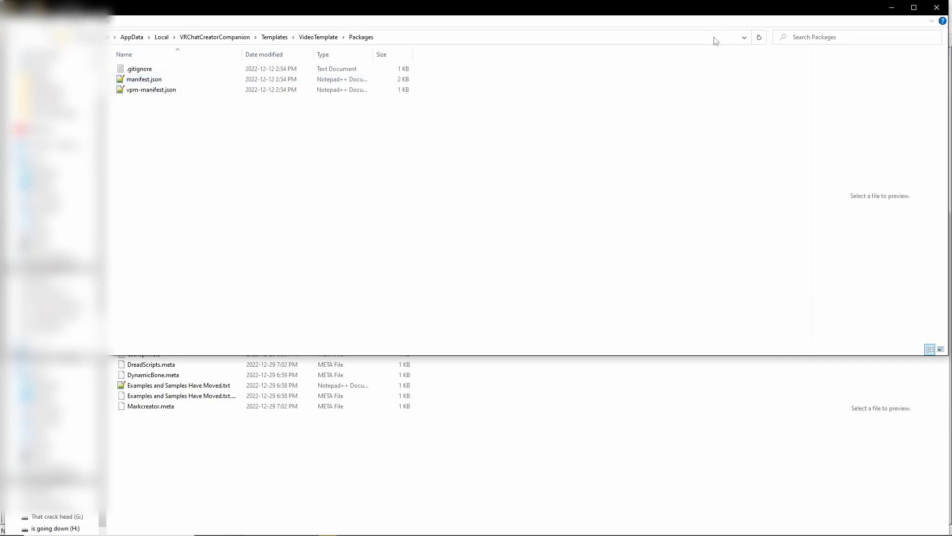
pyautogui.click(570, 419)
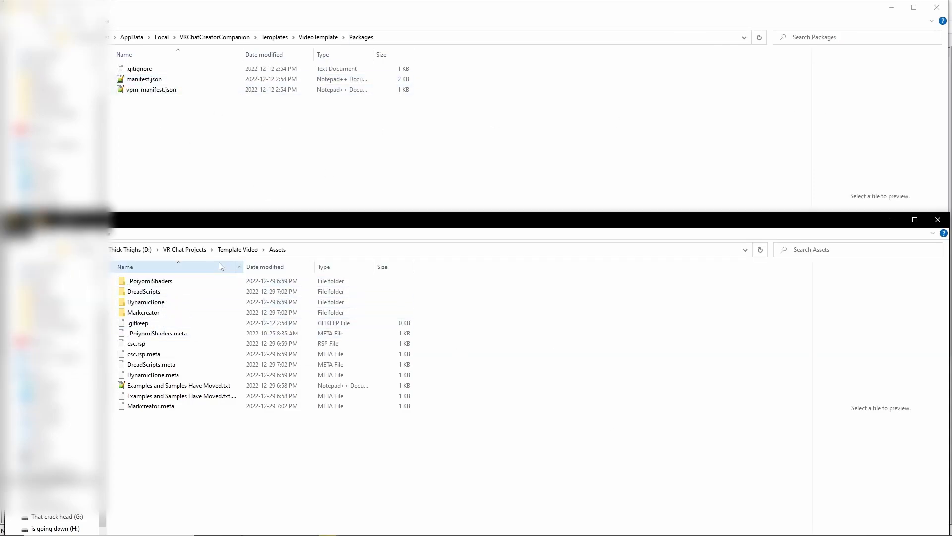
pyautogui.click(232, 250)
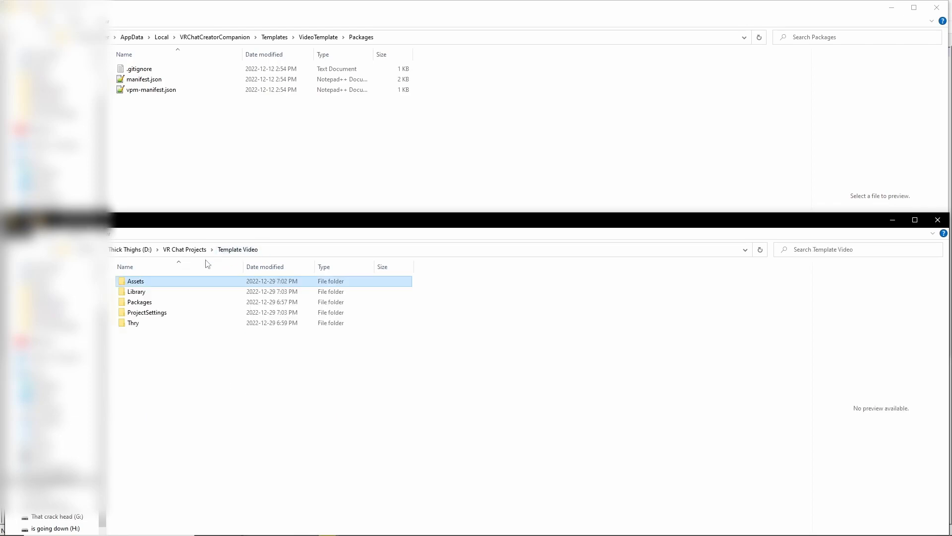
pyautogui.doubleClick(147, 304)
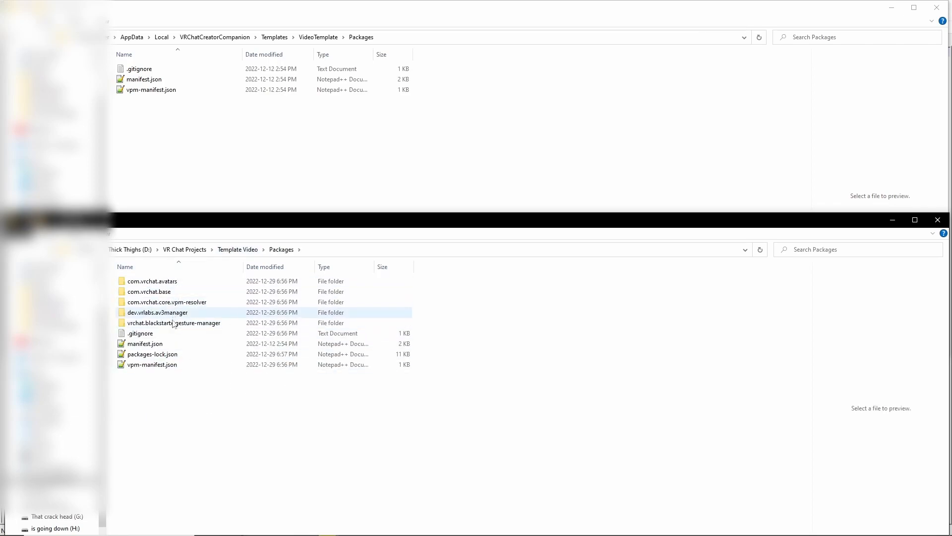
# Open the Template Video project's vpm-manifest.json in Notepad++ and examine its dependencies block
pyautogui.click(172, 366)
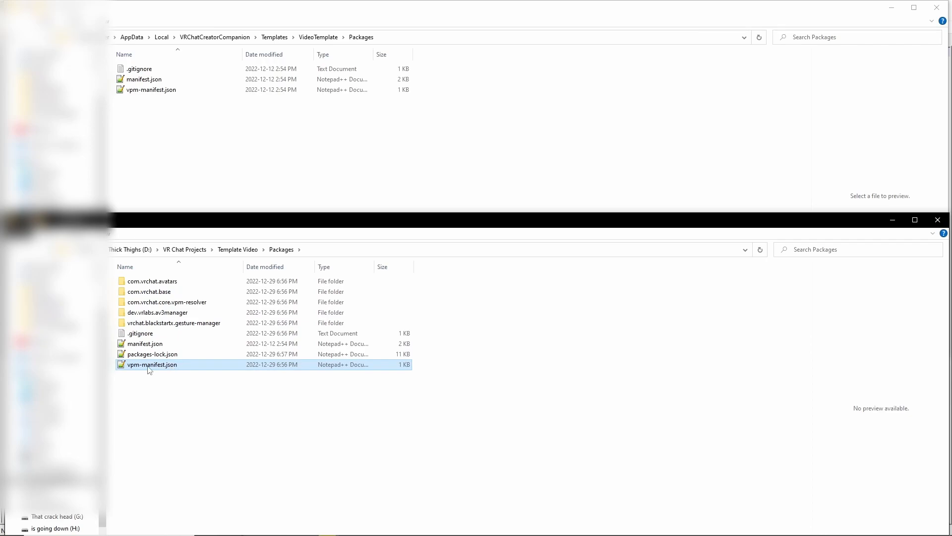
pyautogui.doubleClick(149, 366)
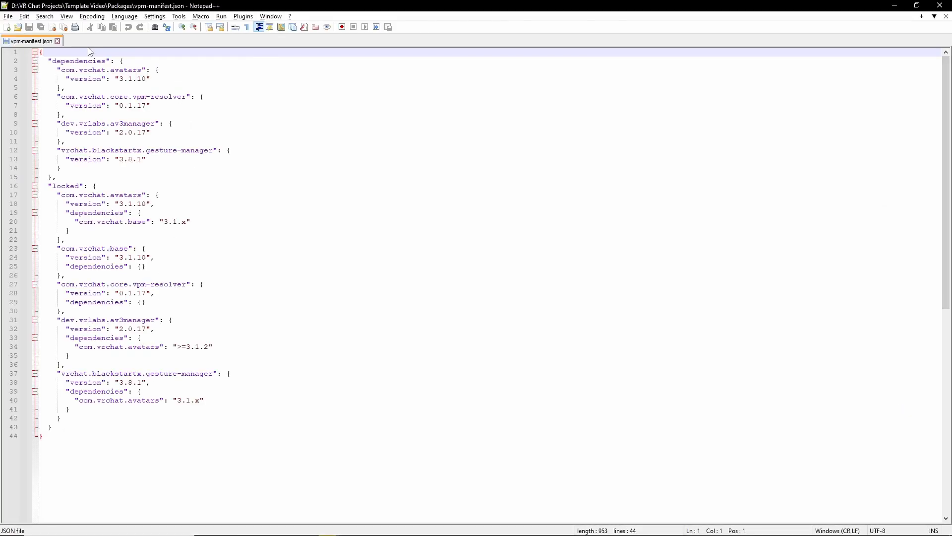
pyautogui.moveTo(49, 60); pyautogui.dragTo(72, 116)
pyautogui.click(83, 174)
pyautogui.click(130, 124)
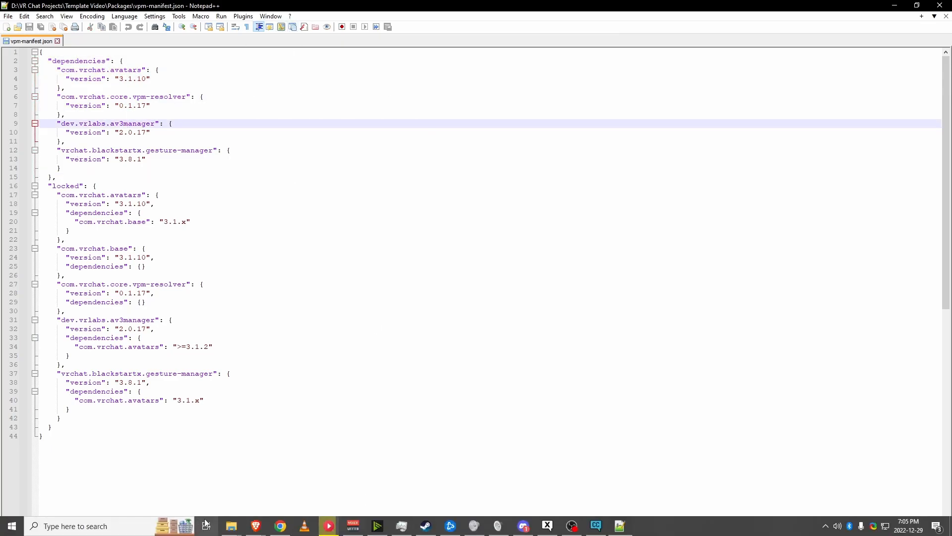
# Open VideoTemplate's vpm-manifest.json in Notepad++ and move it to the other view beside the project's manifest
pyautogui.moveTo(231, 525)
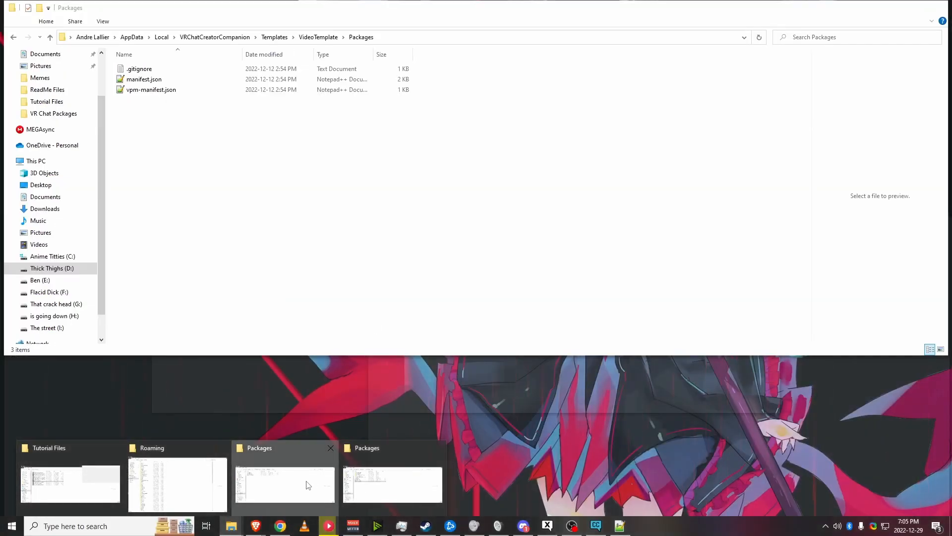
pyautogui.click(307, 485)
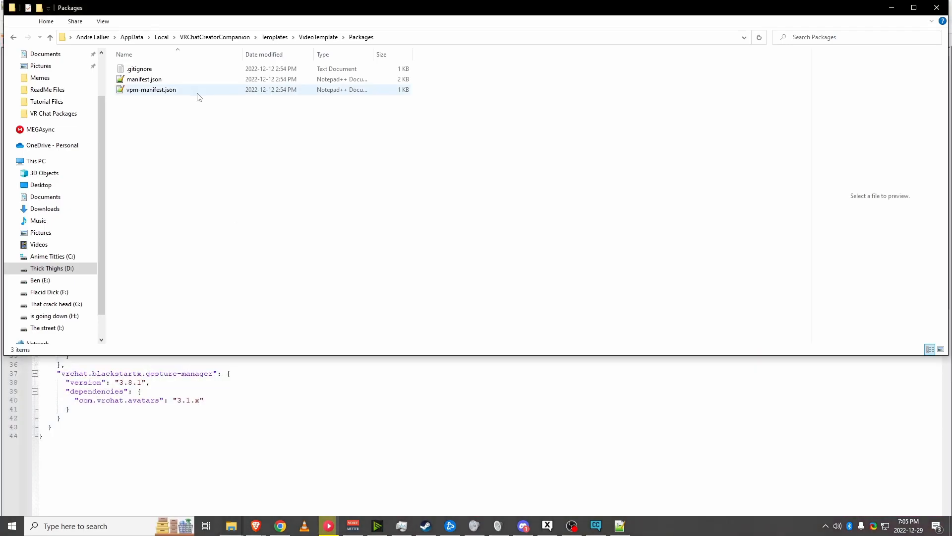
pyautogui.doubleClick(198, 91)
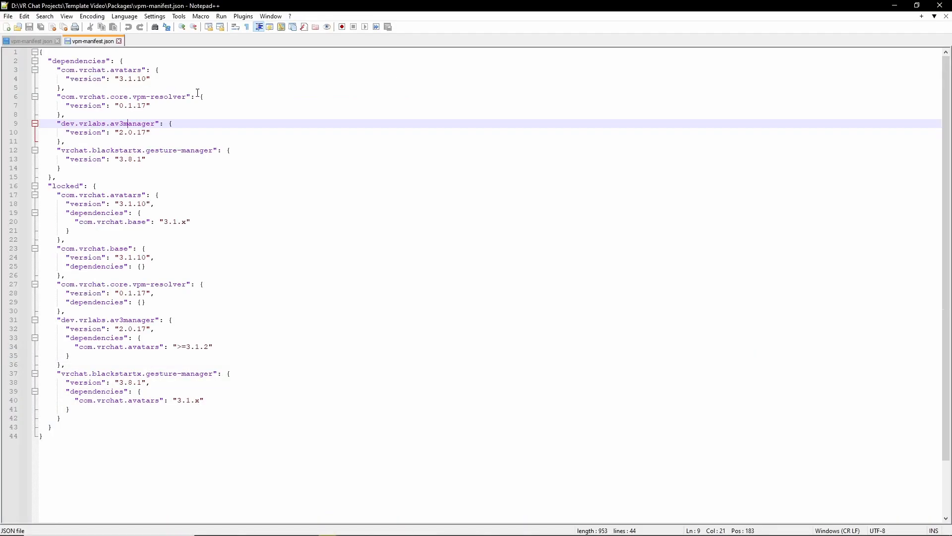
pyautogui.rightClick(77, 43)
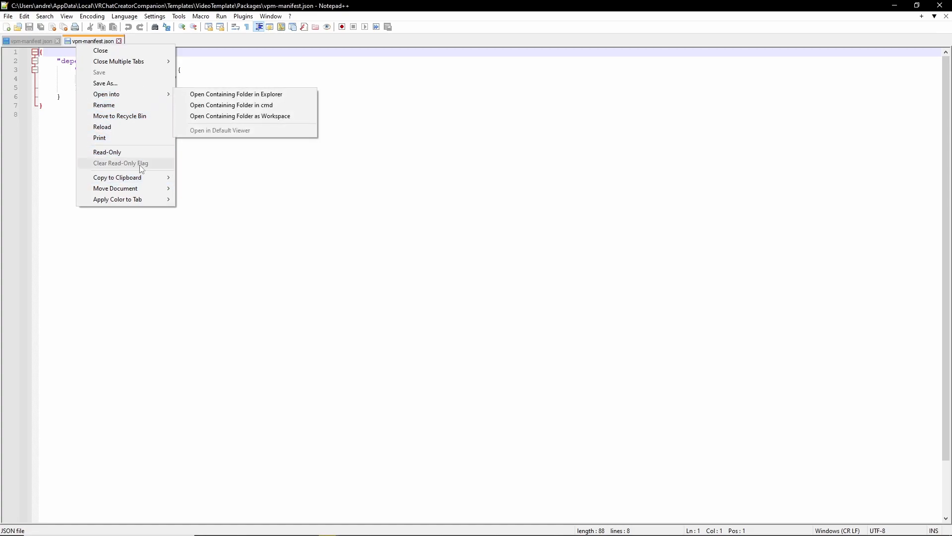
pyautogui.moveTo(147, 189)
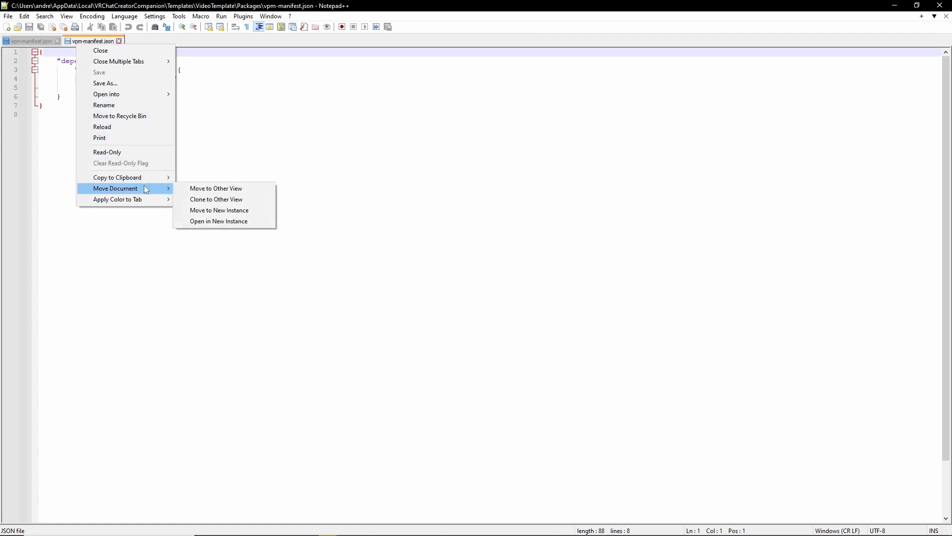
pyautogui.click(239, 186)
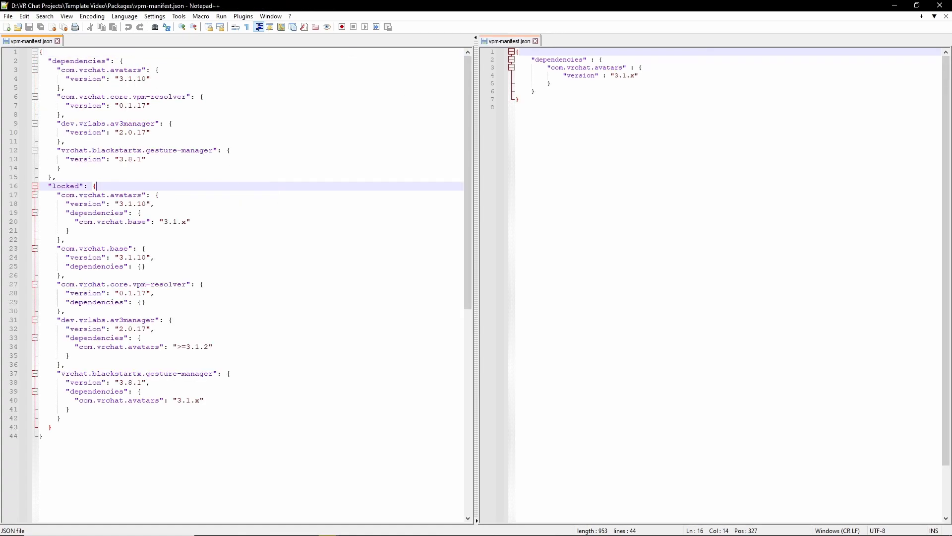
# Replace the com.vrchat.avatars entry in VideoTemplate's vpm-manifest.json with a copy of all four dependency entries from the project's manifest
pyautogui.click(560, 67)
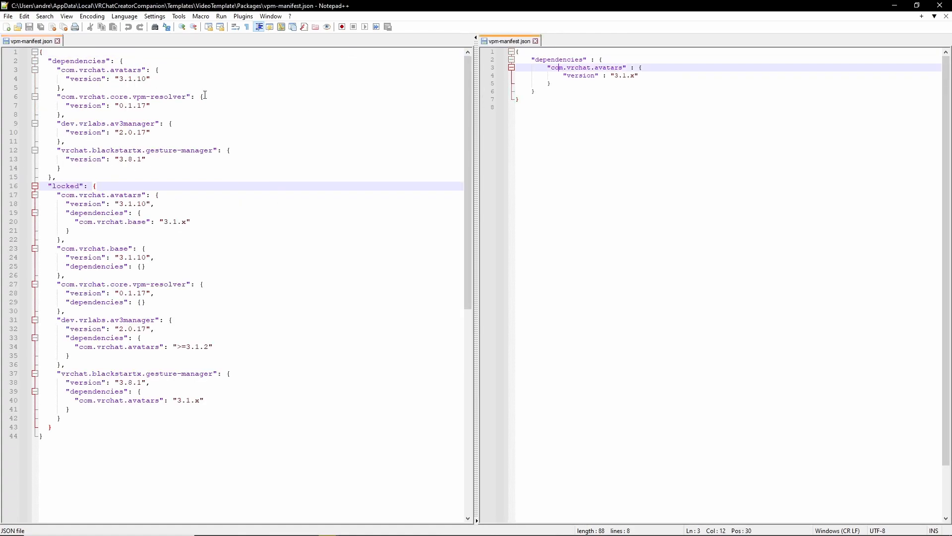
pyautogui.click(54, 63)
pyautogui.moveTo(61, 71); pyautogui.dragTo(65, 170)
pyautogui.hotkey('ctrl', 'c')
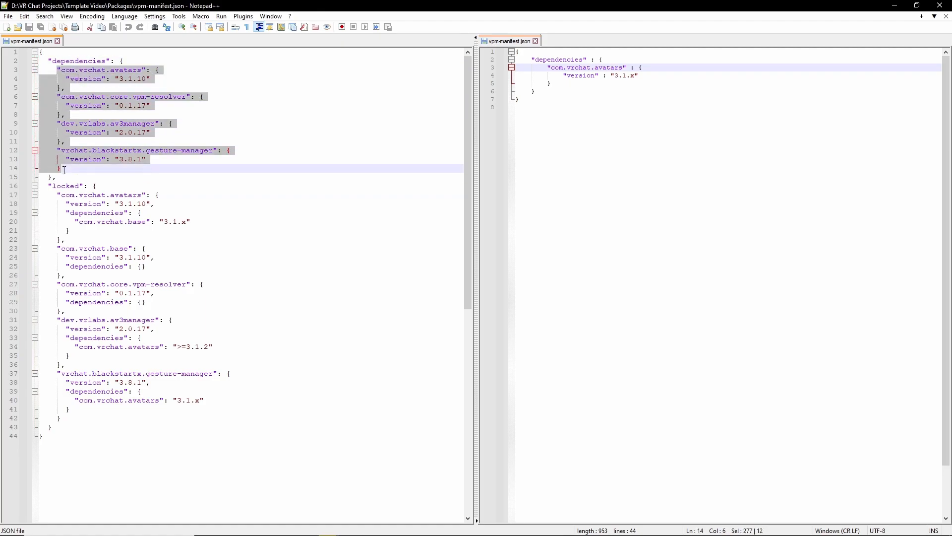
pyautogui.click(548, 66)
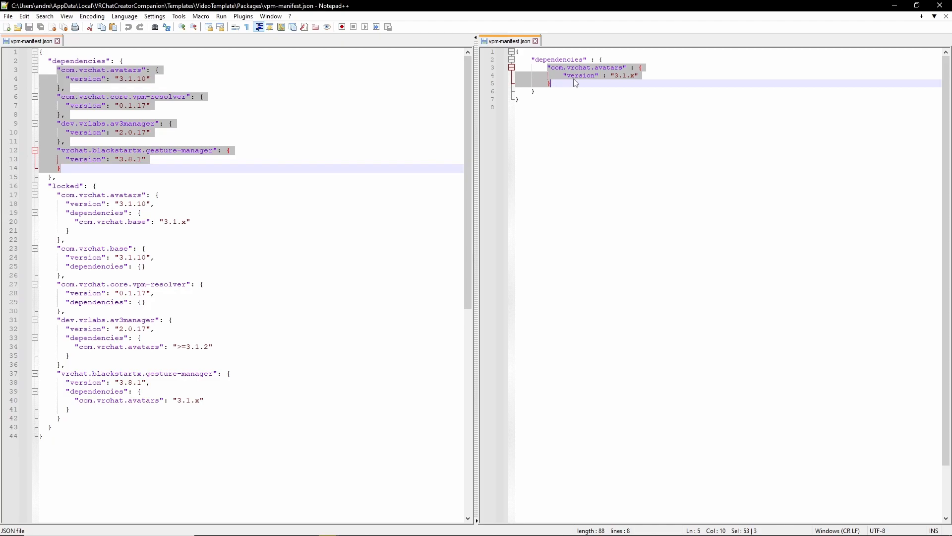
pyautogui.hotkey('ctrl', 'v')
# Fix the indentation of the pasted dependency entries so they nest properly inside the dependencies block of VideoTemplate's manifest
pyautogui.moveTo(546, 154); pyautogui.dragTo(519, 84)
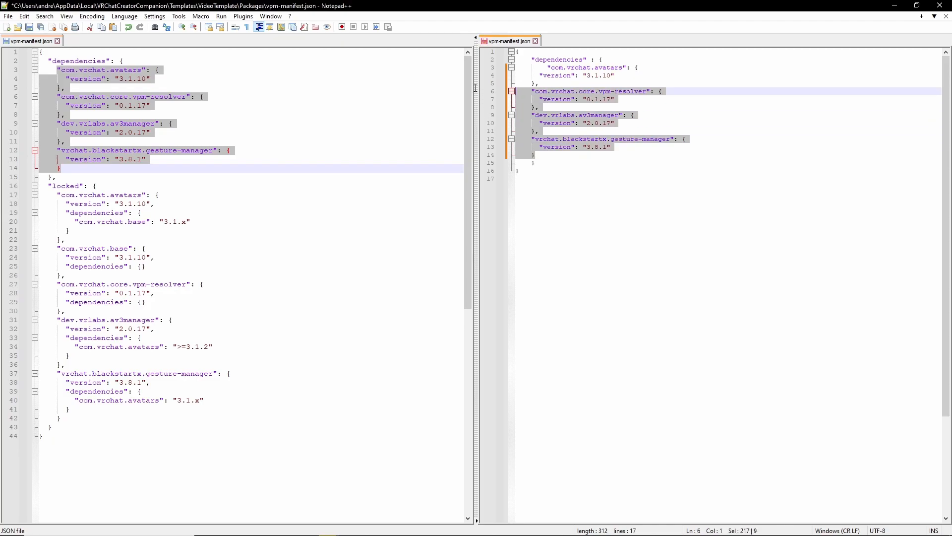
pyautogui.press('Tab')
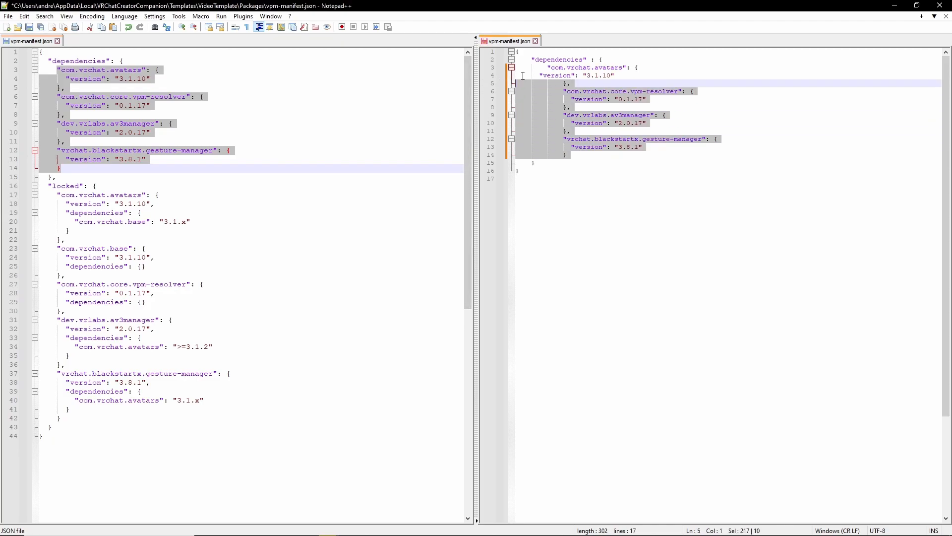
pyautogui.press('Right')
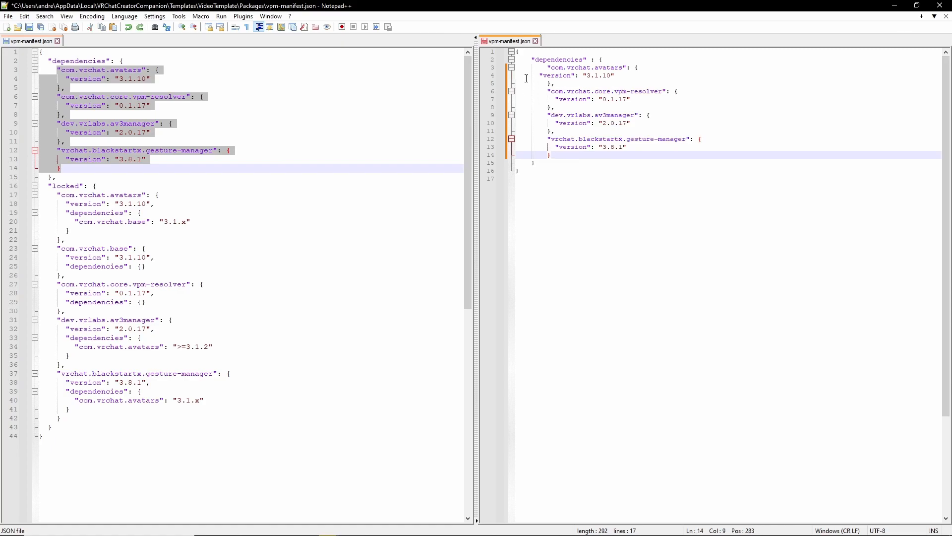
pyautogui.click(542, 73)
pyautogui.press('Tab')
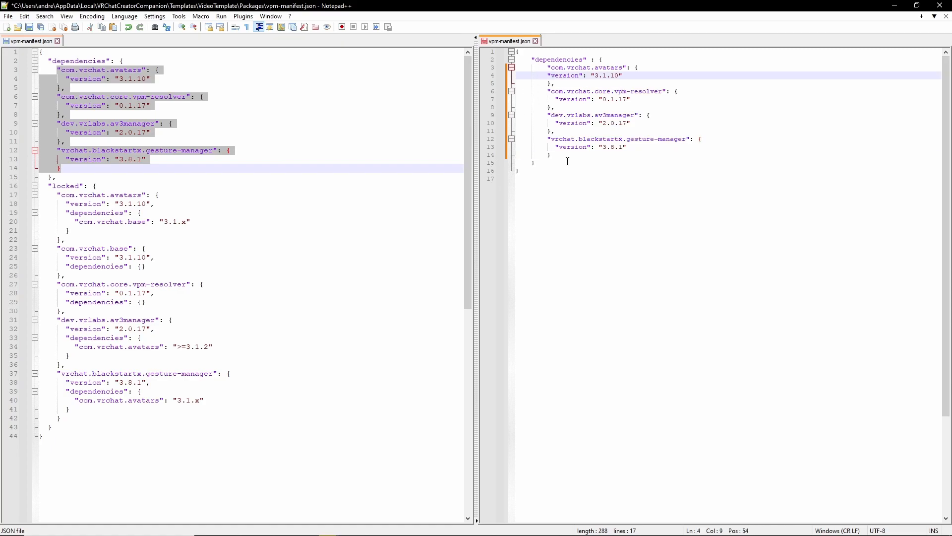
pyautogui.press('Tab')
pyautogui.press('BackSpace')
pyautogui.moveTo(555, 102); pyautogui.dragTo(517, 101)
pyautogui.click(554, 77)
pyautogui.click(572, 80)
pyautogui.hotkey('ctrl', 'End')
# Compare the four dependency entries and the closing braces in VideoTemplate's manifest against the project's manifest
pyautogui.click(72, 80)
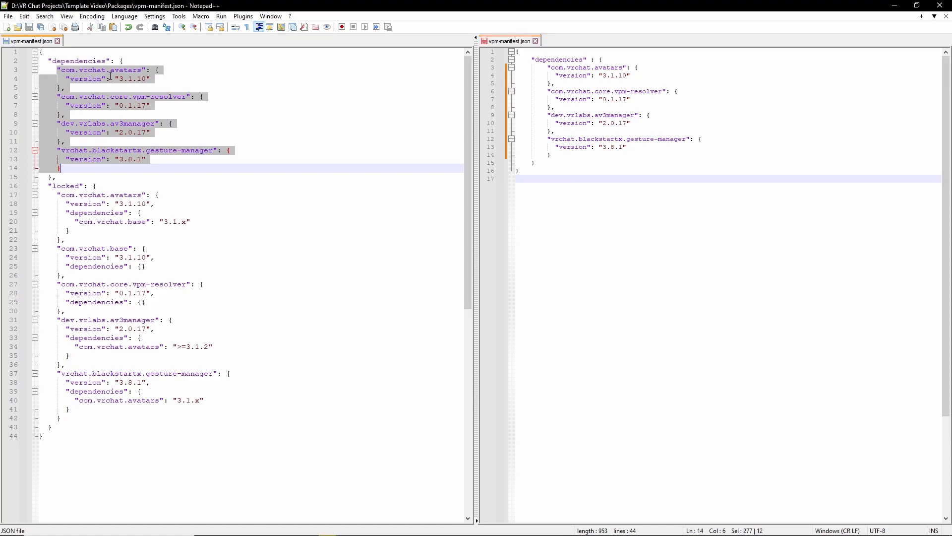
pyautogui.click(585, 68)
pyautogui.click(136, 96)
pyautogui.click(594, 99)
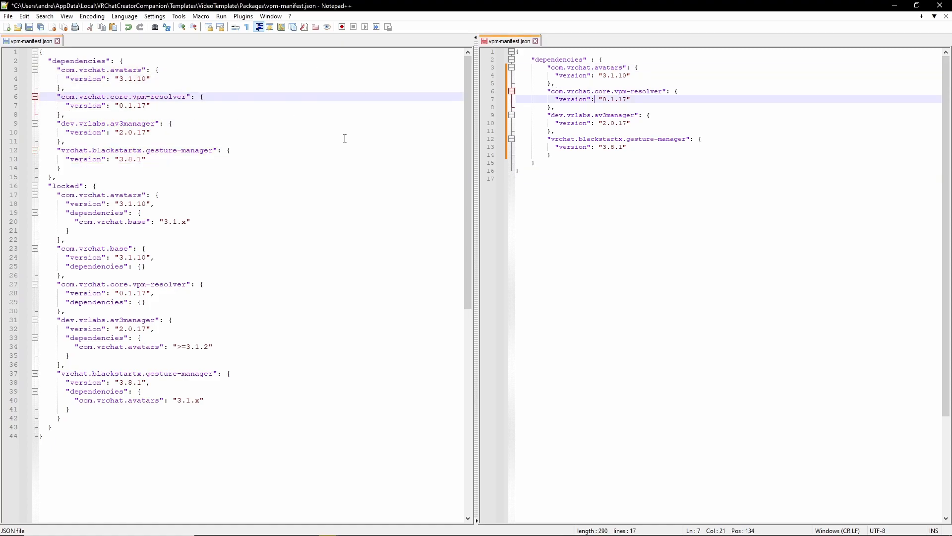
pyautogui.click(141, 131)
pyautogui.click(617, 115)
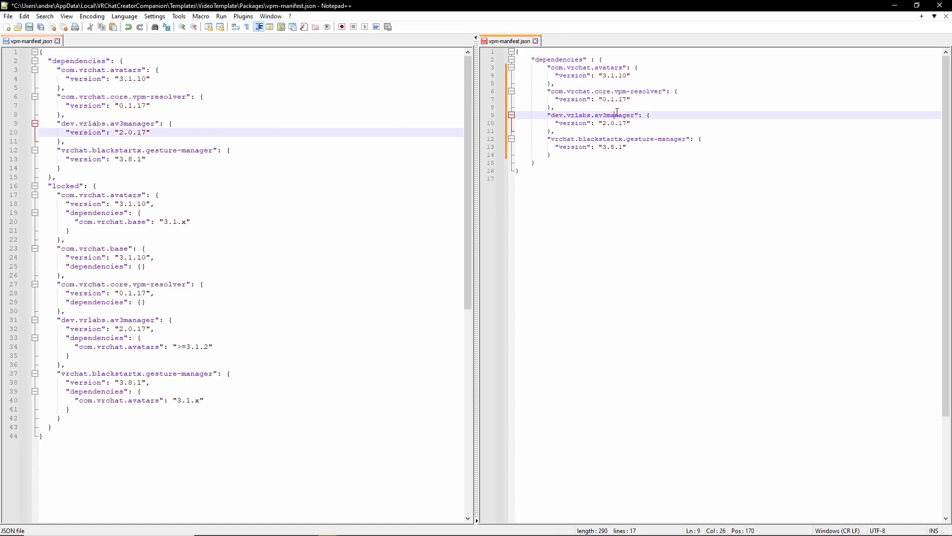
pyautogui.click(110, 151)
pyautogui.click(631, 138)
pyautogui.click(549, 164)
pyautogui.click(557, 155)
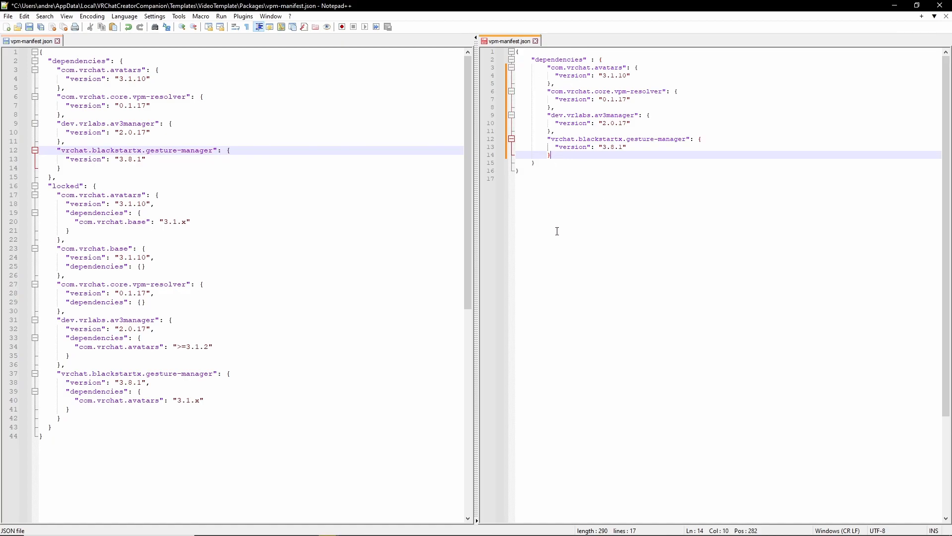
# Save VideoTemplate's vpm-manifest.json, then close both manifests and Notepad++
pyautogui.hotkey('ctrl', 's')
pyautogui.click(536, 41)
pyautogui.middleClick(25, 38)
pyautogui.click(939, 4)
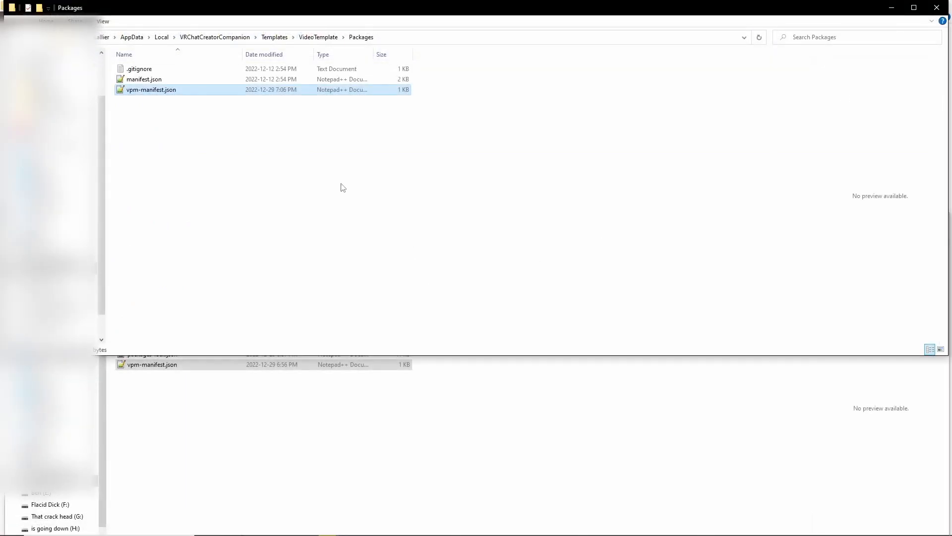
# Go up from VideoTemplate's Packages folder to the Templates folder in Explorer
pyautogui.click(286, 157)
pyautogui.click(321, 39)
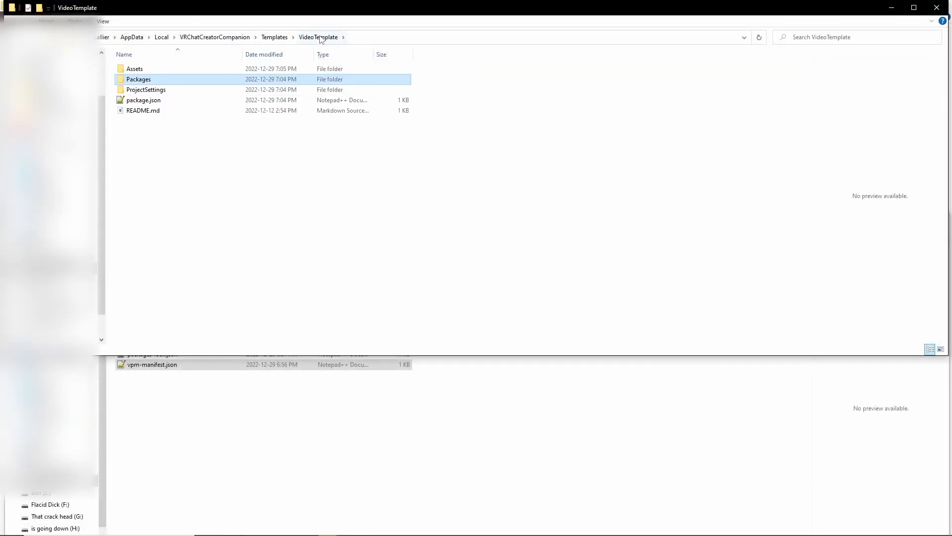
pyautogui.click(276, 39)
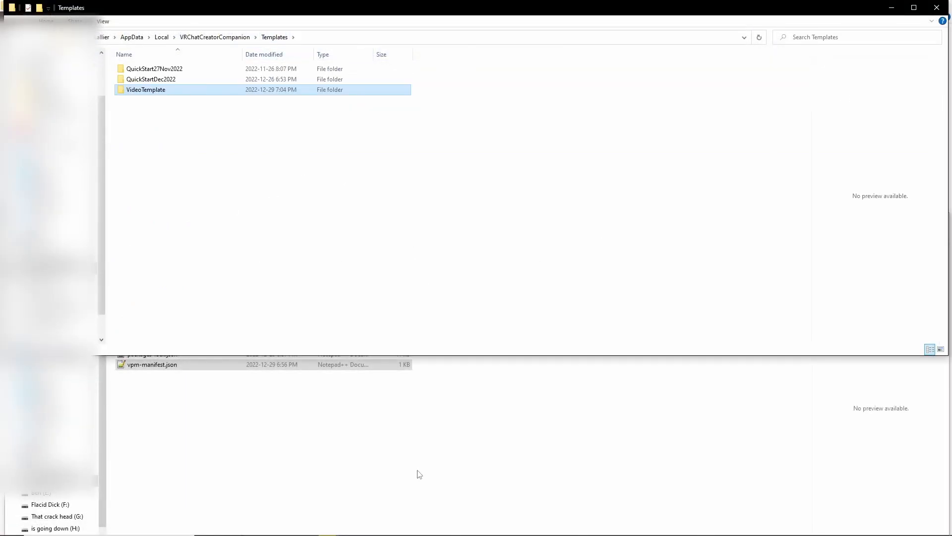
# Switch to Creator Companion and create a new project named adsada from the Template Video Tut Name user template
pyautogui.click(593, 528)
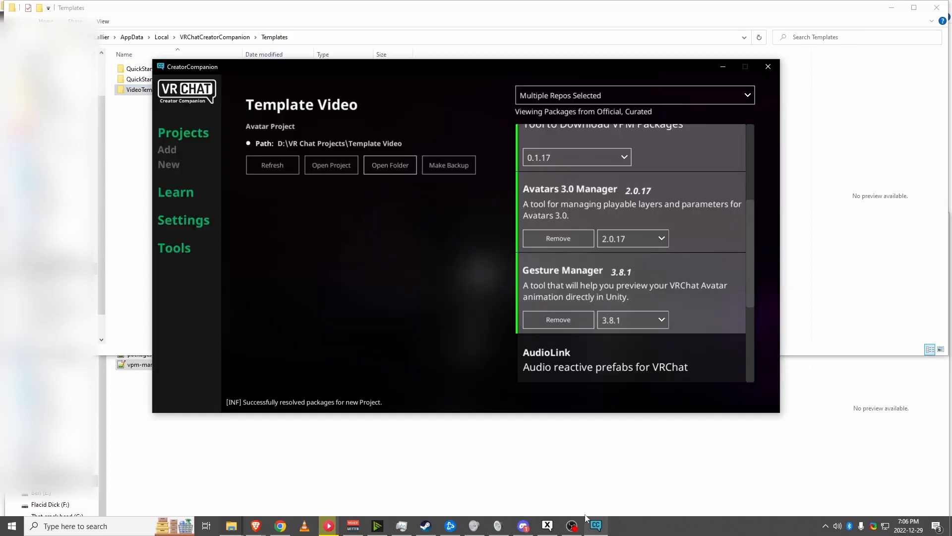
pyautogui.click(174, 168)
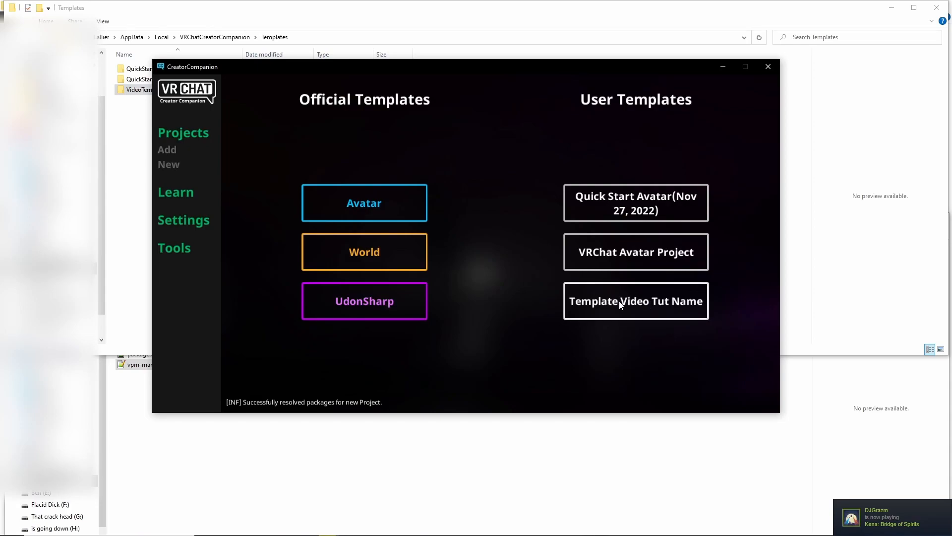
pyautogui.click(696, 311)
pyautogui.write('asdasd')
pyautogui.click(734, 327)
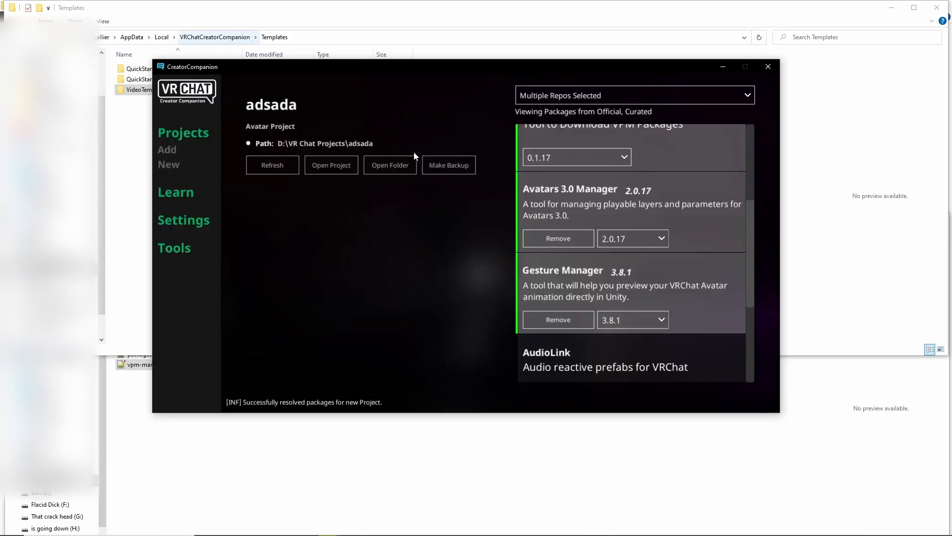
# Check the contents of the adsada project's Assets folder and review the project's package list in Creator Companion
pyautogui.click(383, 165)
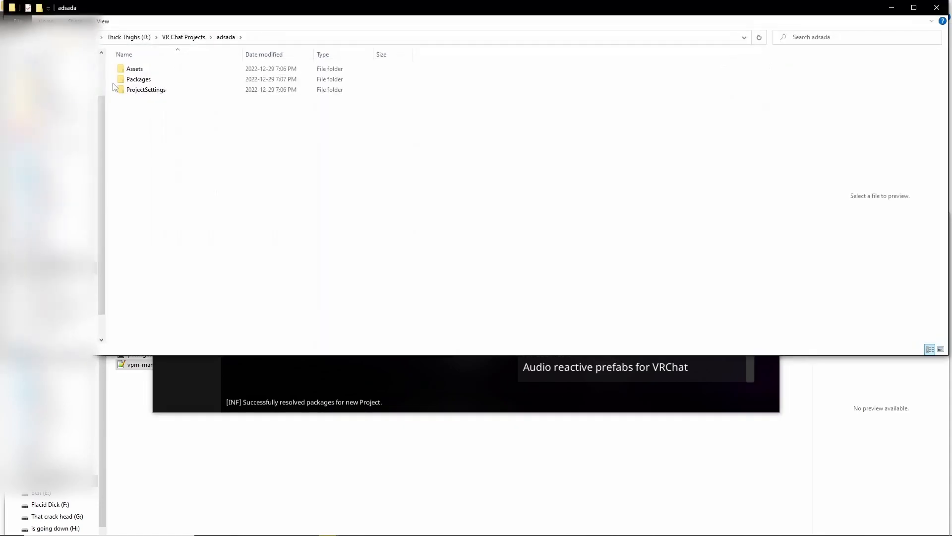
pyautogui.click(144, 70)
pyautogui.doubleClick(143, 70)
pyautogui.moveTo(279, 273); pyautogui.dragTo(139, 67)
pyautogui.click(936, 8)
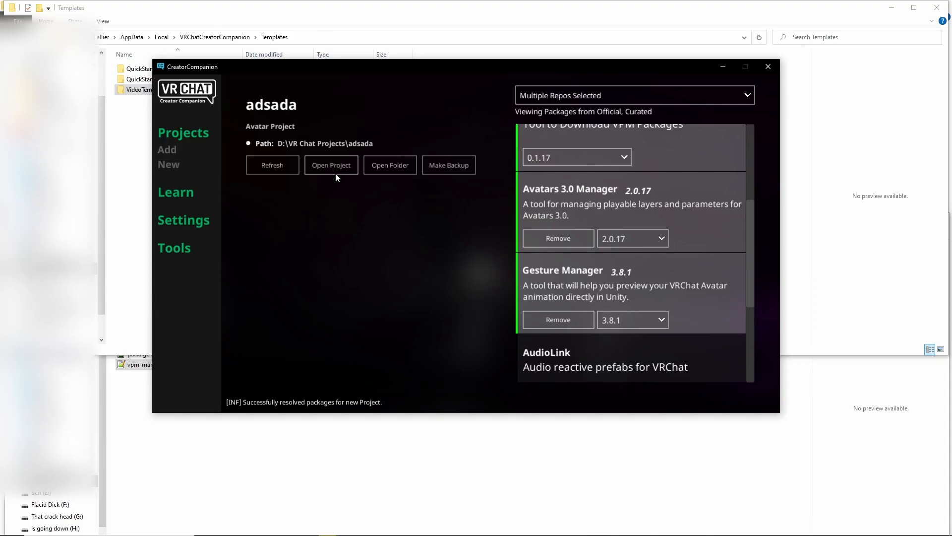
pyautogui.scroll(5, 666, 269)
pyautogui.scroll(-8, 655, 259)
pyautogui.scroll(1, 667, 278)
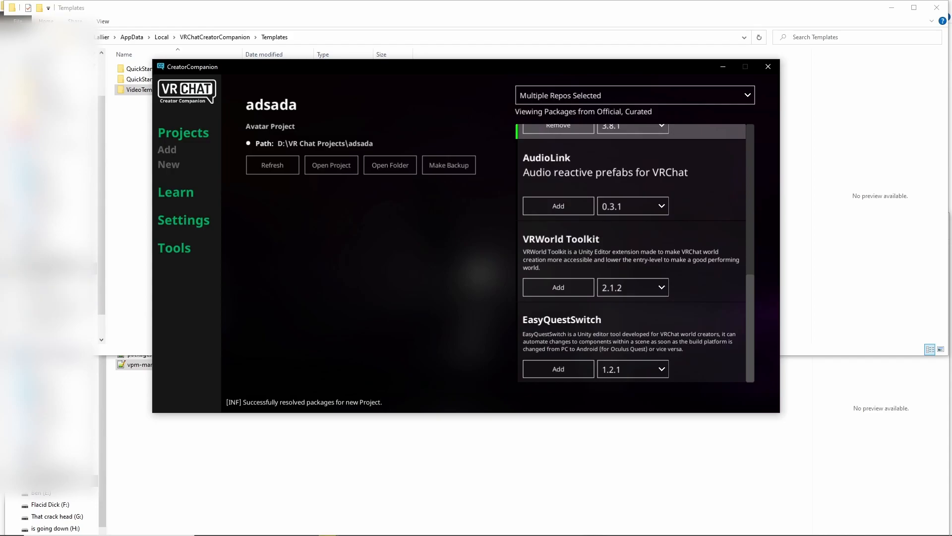